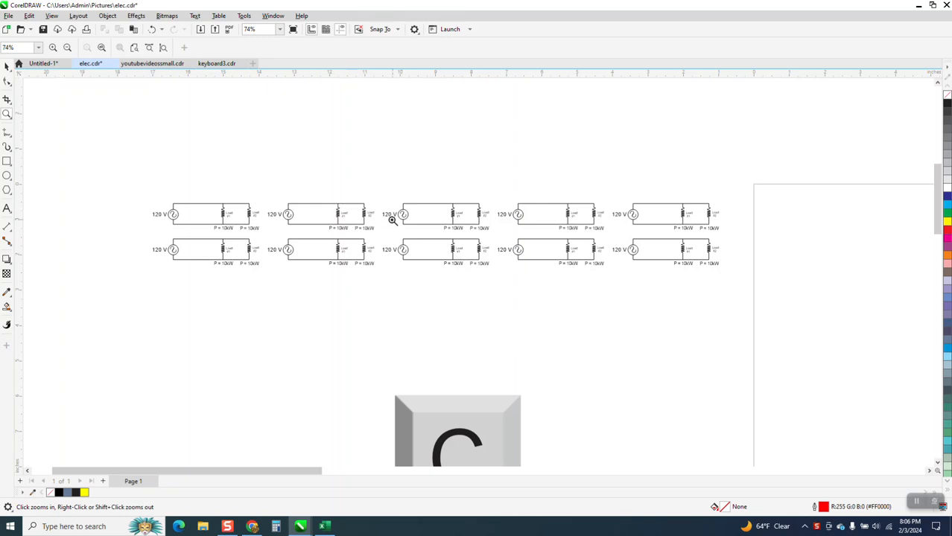
Select the first circuit diagram in the upper row to check its width and height.
scroll(339, 209, down, 1)
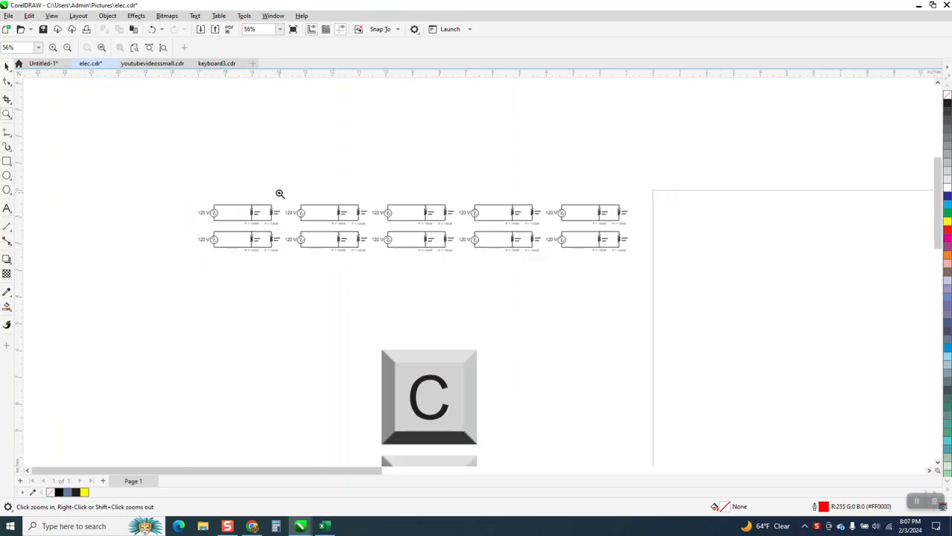
mouse_move(183, 185)
mouse_down()
mouse_move(567, 285)
mouse_move(633, 283)
mouse_up()
scroll(373, 207, down, 2)
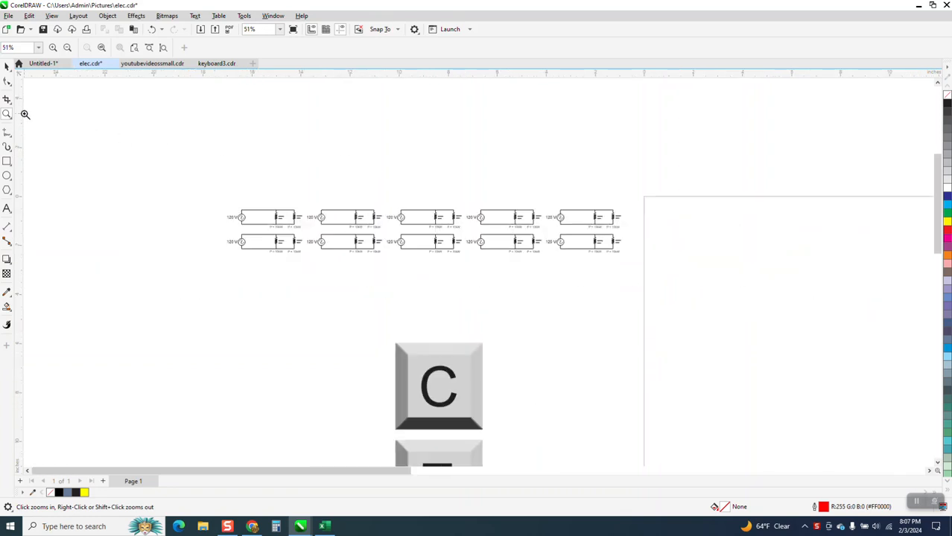
click(7, 66)
click(277, 212)
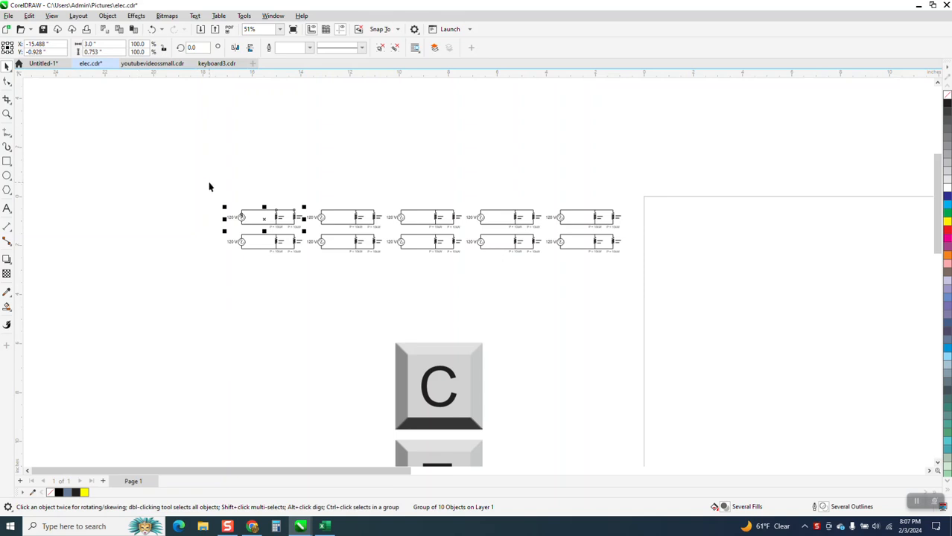
Draw a rectangle inside the page's top-left corner and set its size to 3.25 by 1 inches.
scroll(209, 160, down, 1)
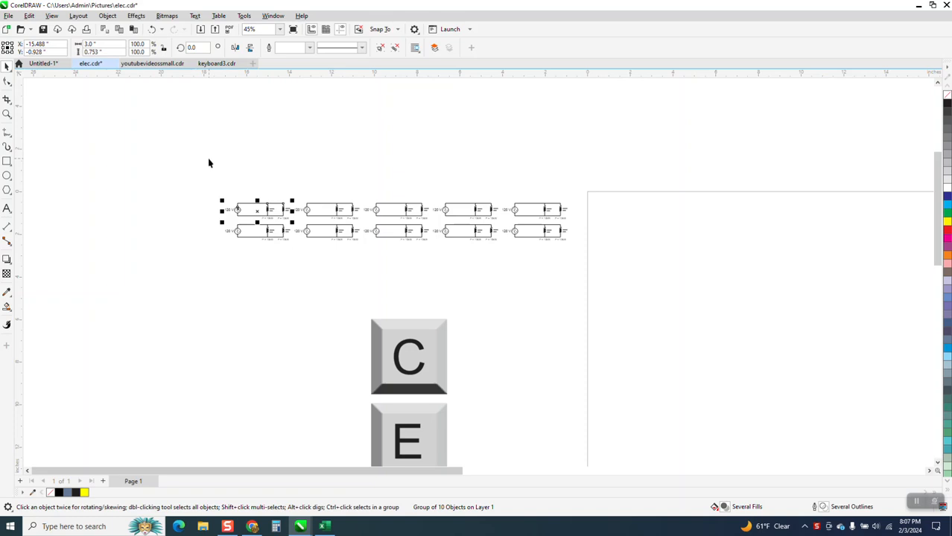
scroll(207, 161, down, 1)
click(7, 160)
drag(614, 205, 562, 226)
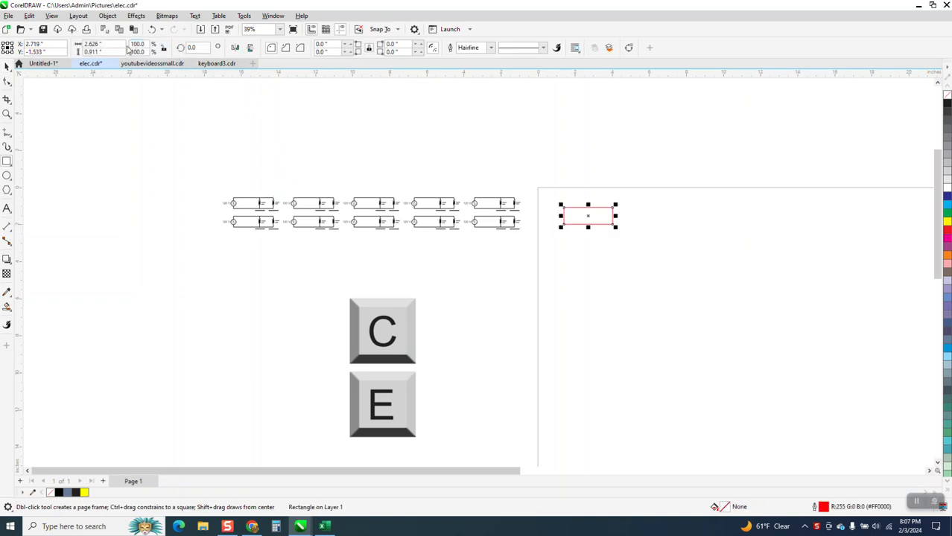
double_click(109, 42)
text(3.22)
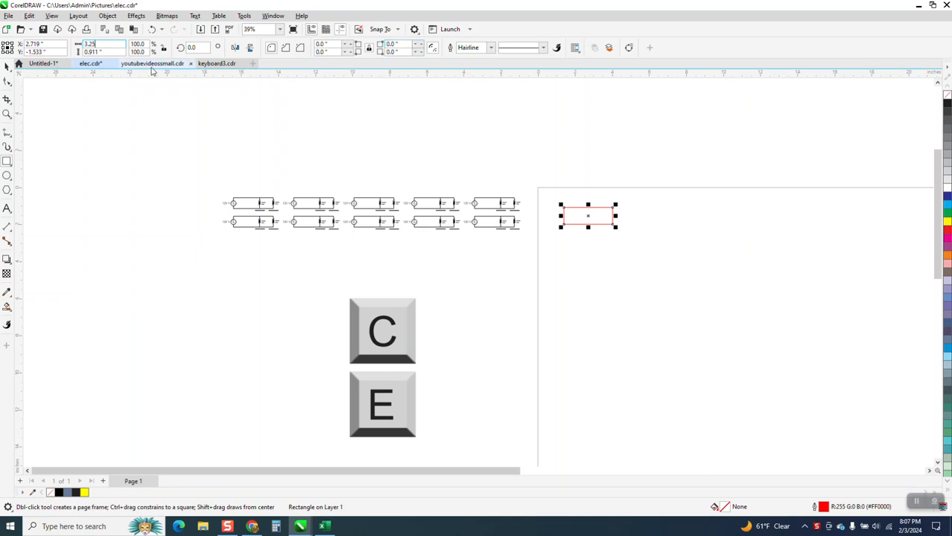
key(Tab)
text(1)
key(Return)
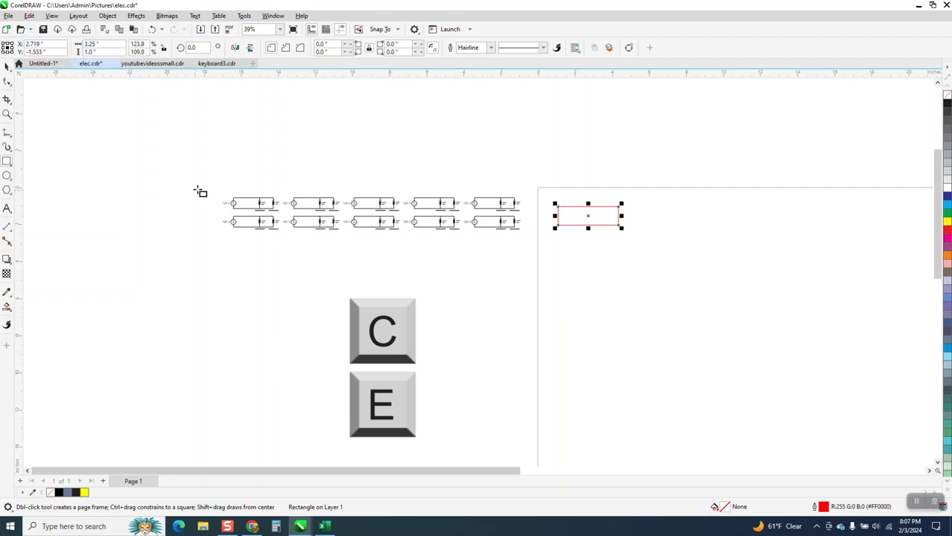
Cut the ten circuit diagrams and both keycap graphics beside the page to the clipboard.
click(7, 66)
scroll(234, 144, down, 2)
drag(210, 150, 429, 354)
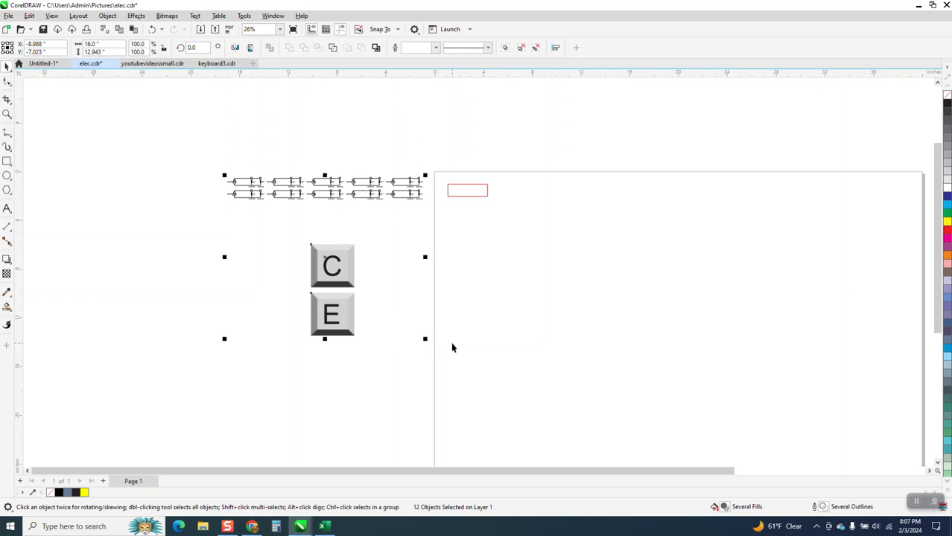
key(Delete)
Select the red rectangle and launch the TagCut macro from Module1 of the TagCut project.
click(476, 196)
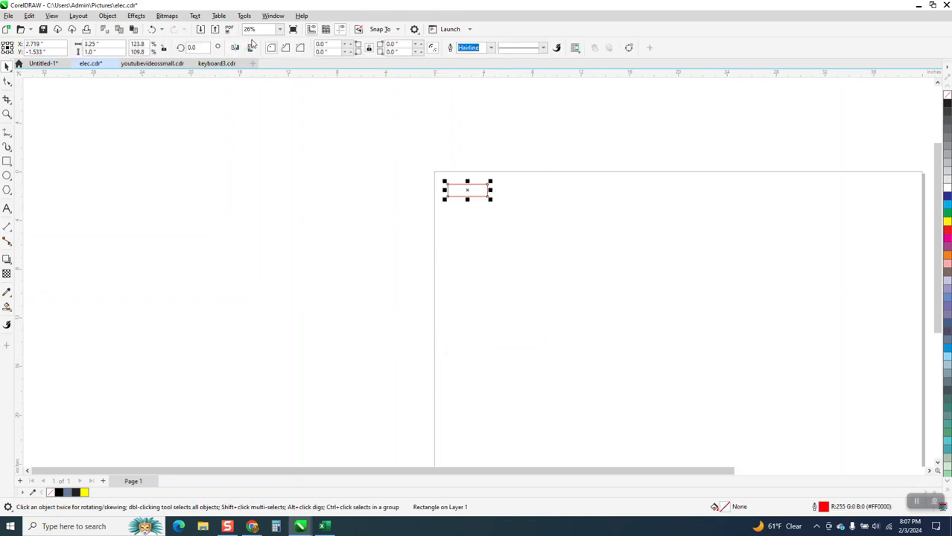
click(273, 15)
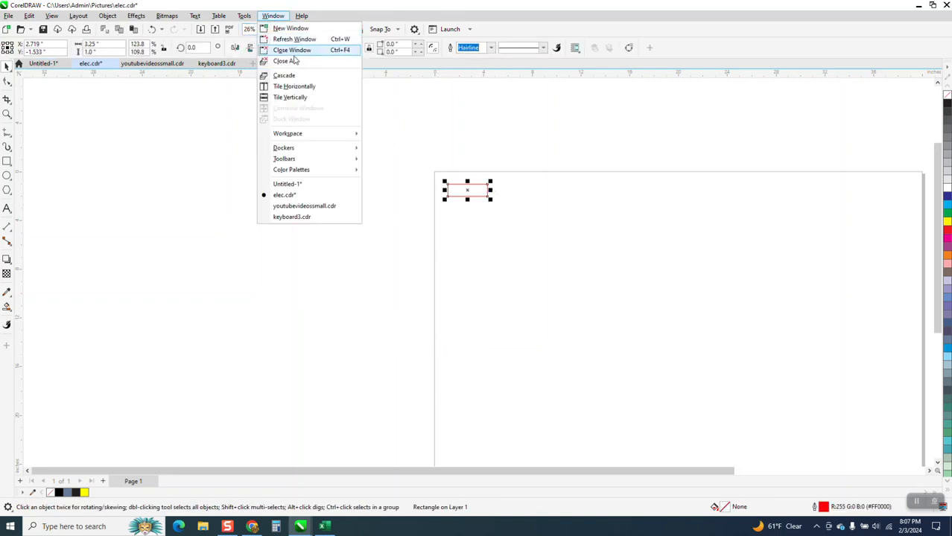
mouse_move(244, 16)
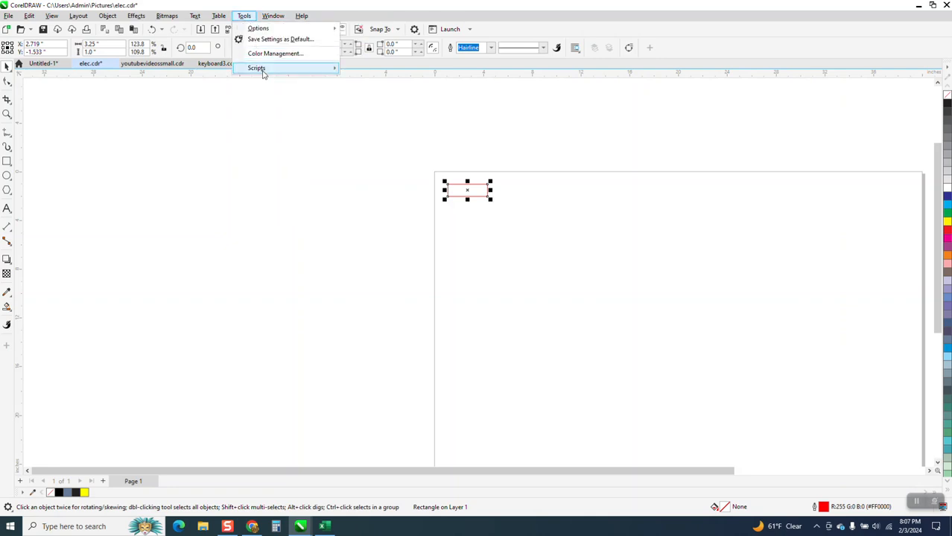
mouse_move(265, 73)
click(363, 181)
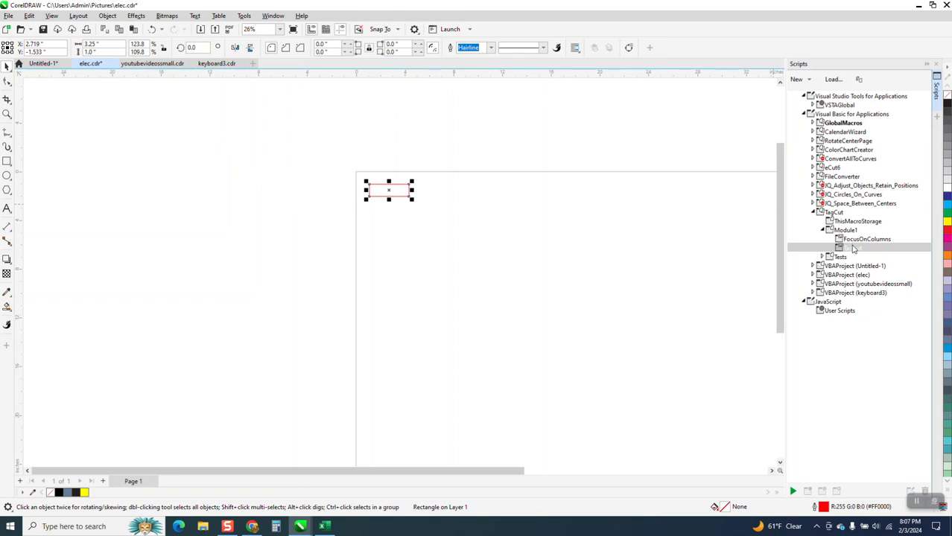
double_click(853, 249)
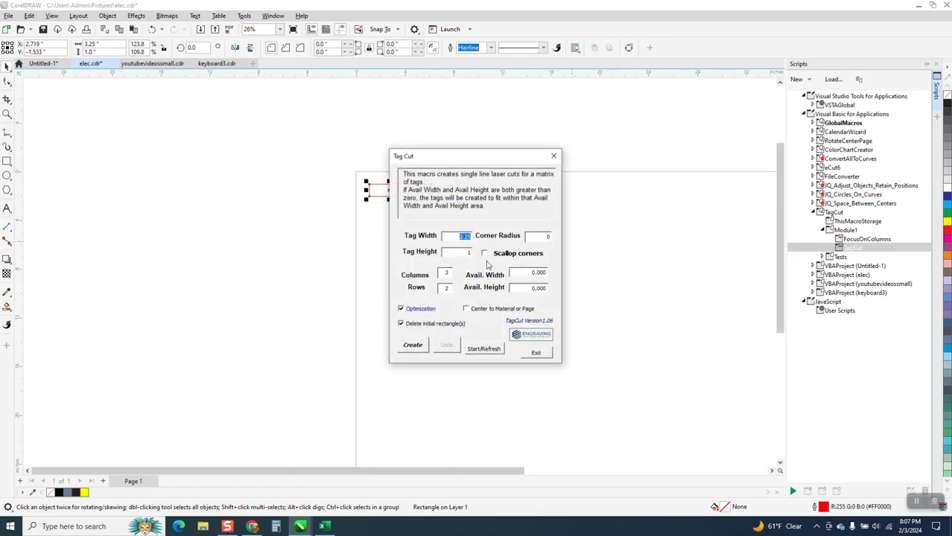
Create a tag cutting grid with 5 columns and 5 rows, and exit the macro.
double_click(446, 273)
text(5)
double_click(449, 288)
click(409, 348)
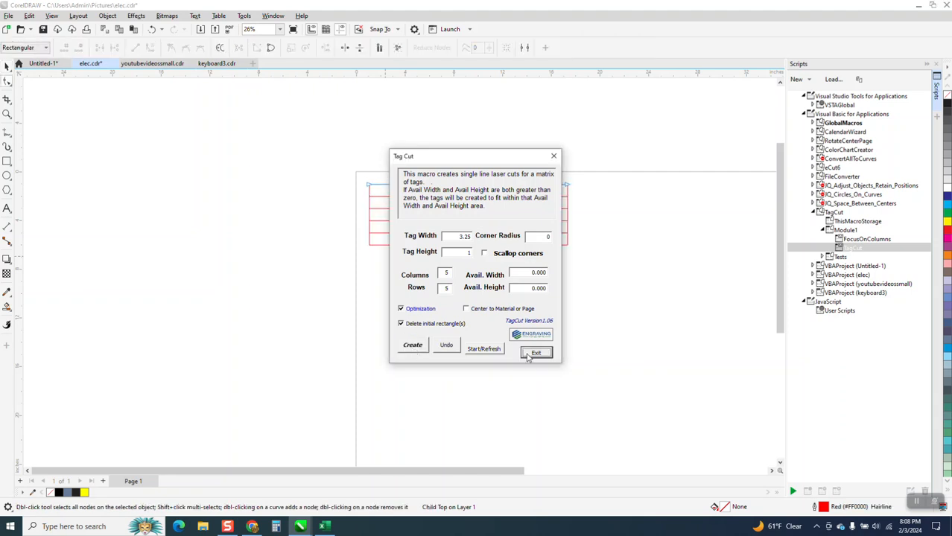
click(533, 354)
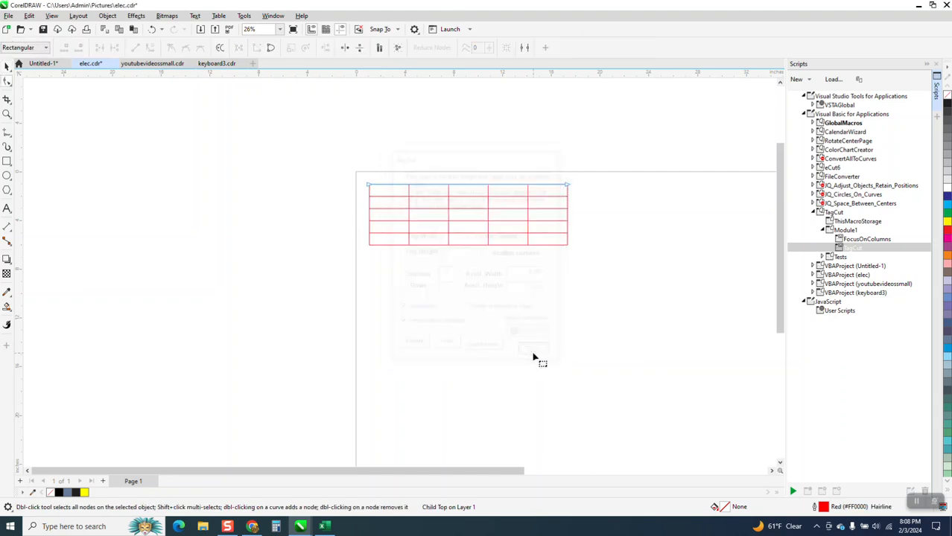
Ungroup the tag grid into its separate cut lines.
click(7, 66)
drag(347, 157, 608, 272)
click(108, 15)
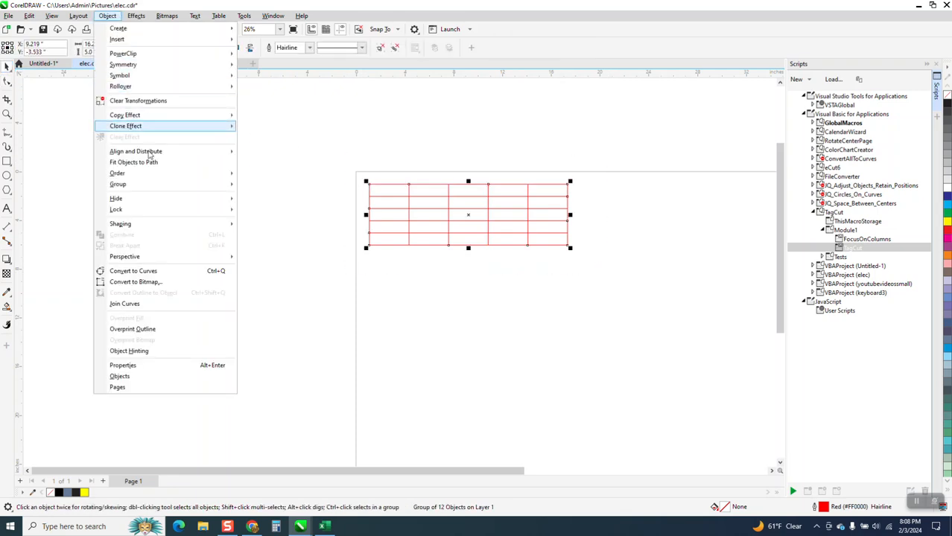
mouse_move(246, 186)
click(277, 196)
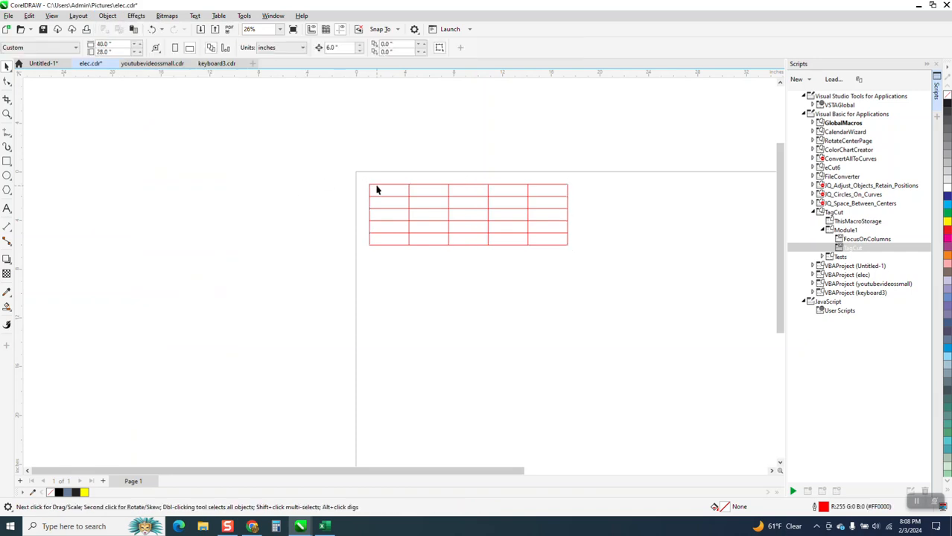
Try moving the grid's top line and second vertical line out of place, and undo these moves.
drag(381, 186, 378, 163)
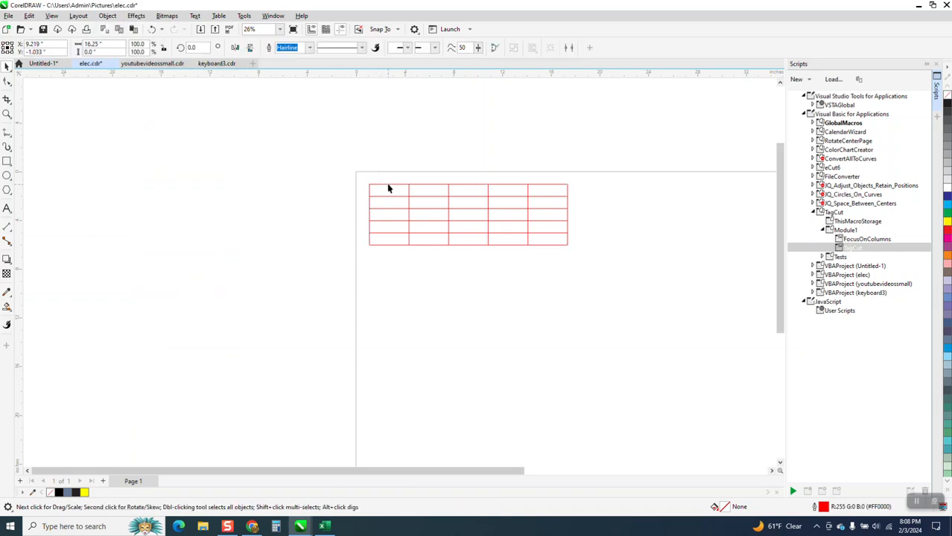
drag(408, 193, 430, 192)
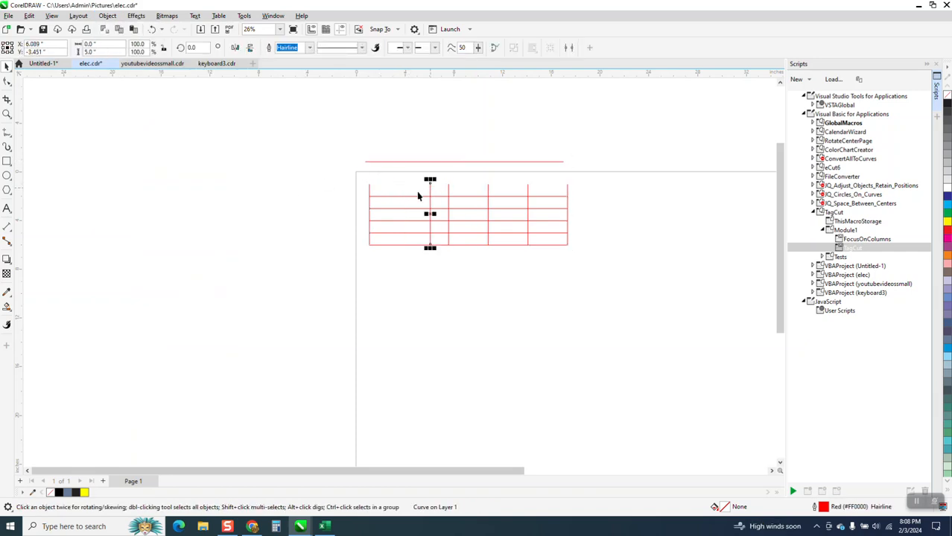
click(152, 29)
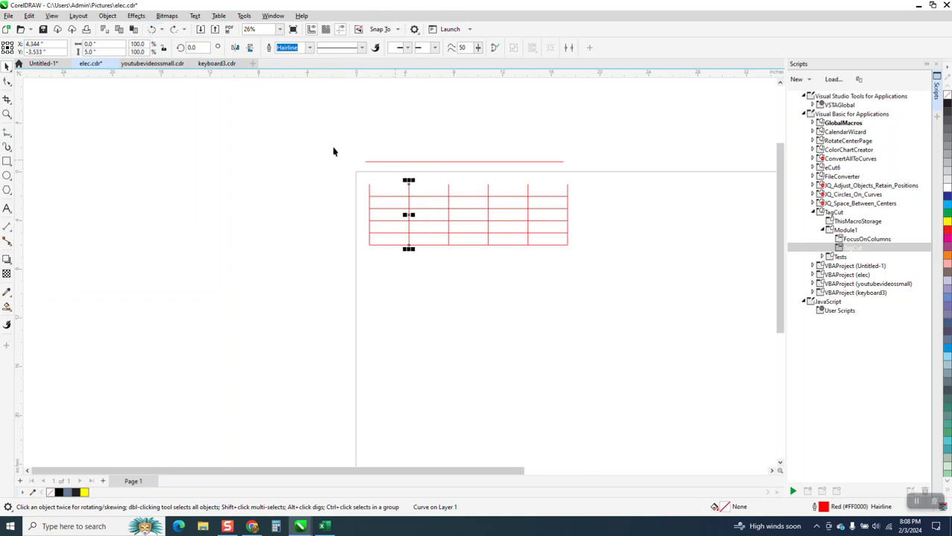
click(390, 163)
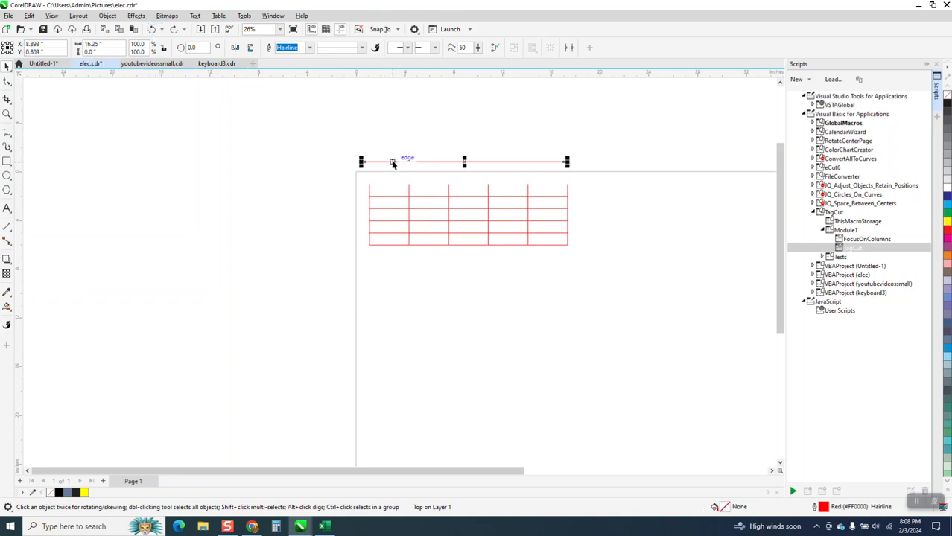
key(shift+Down)
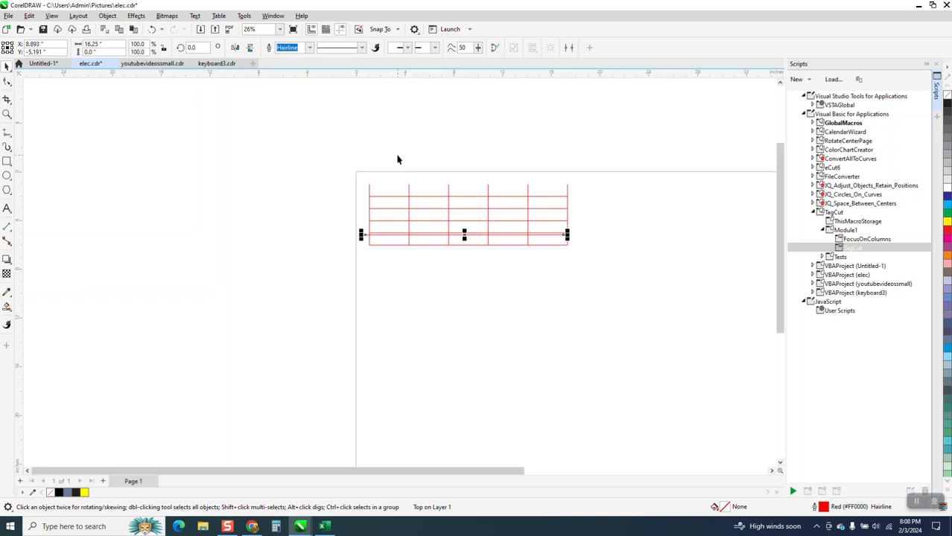
click(152, 30)
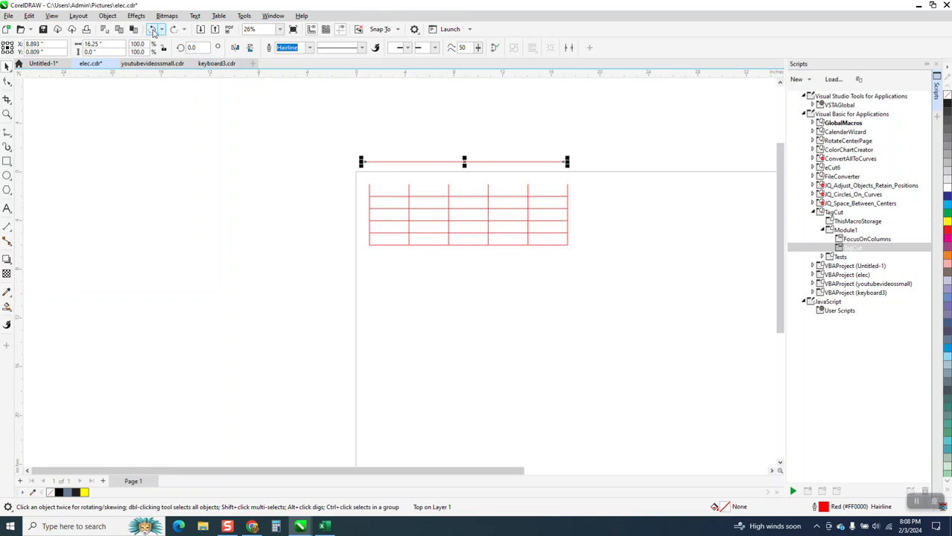
click(152, 30)
Group all the grid lines and move the grid closer to the page's top-left corner.
drag(322, 129, 568, 306)
key(ctrl+g)
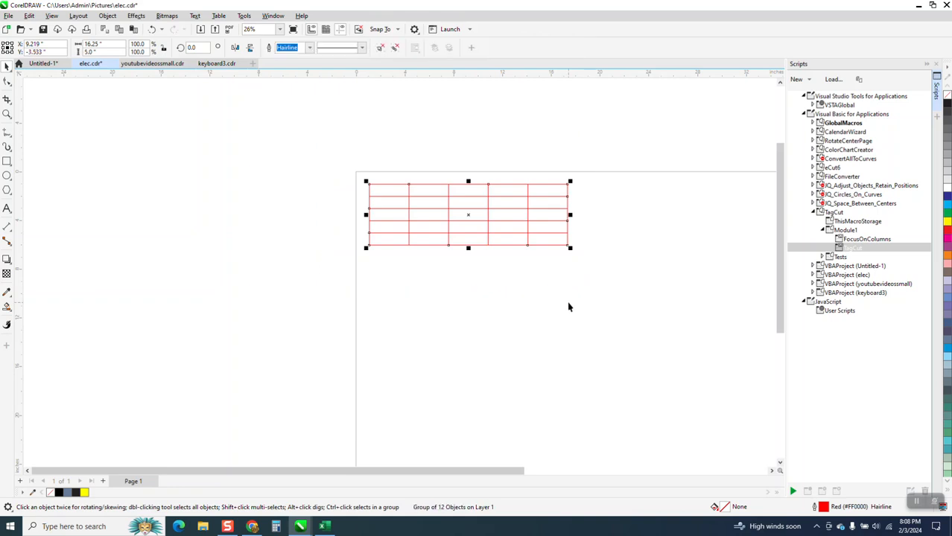
drag(371, 184, 361, 180)
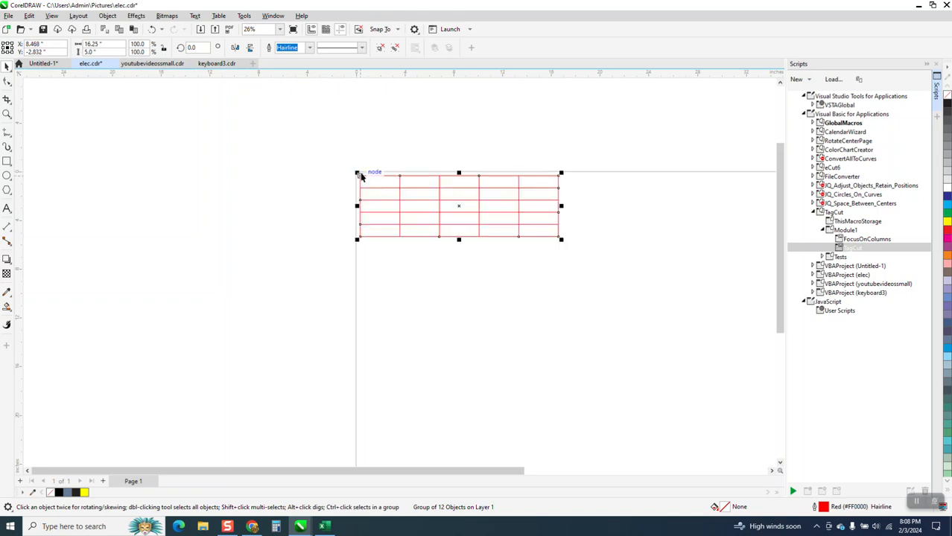
click(325, 176)
Paste the cut circuit diagrams and keycaps into the current view, below the grid, and deselect them.
right_click(252, 216)
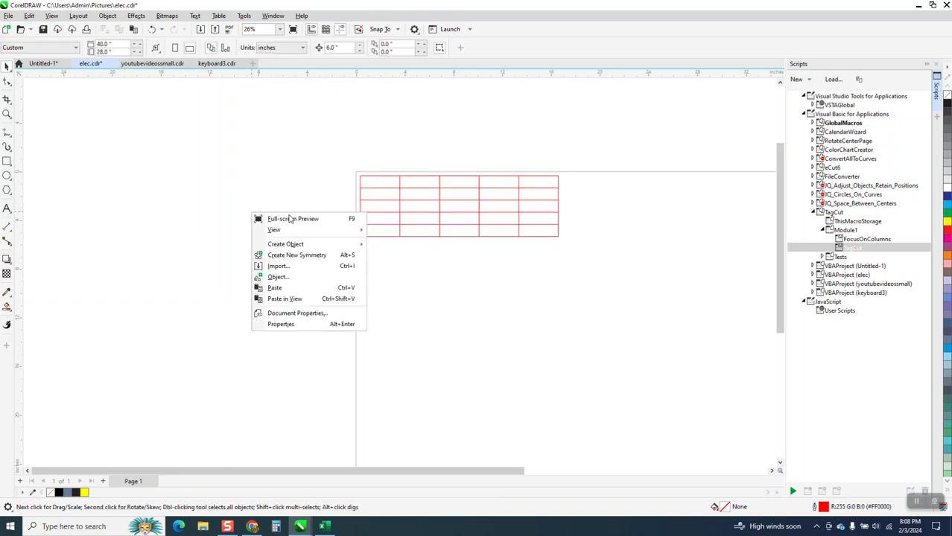
click(283, 297)
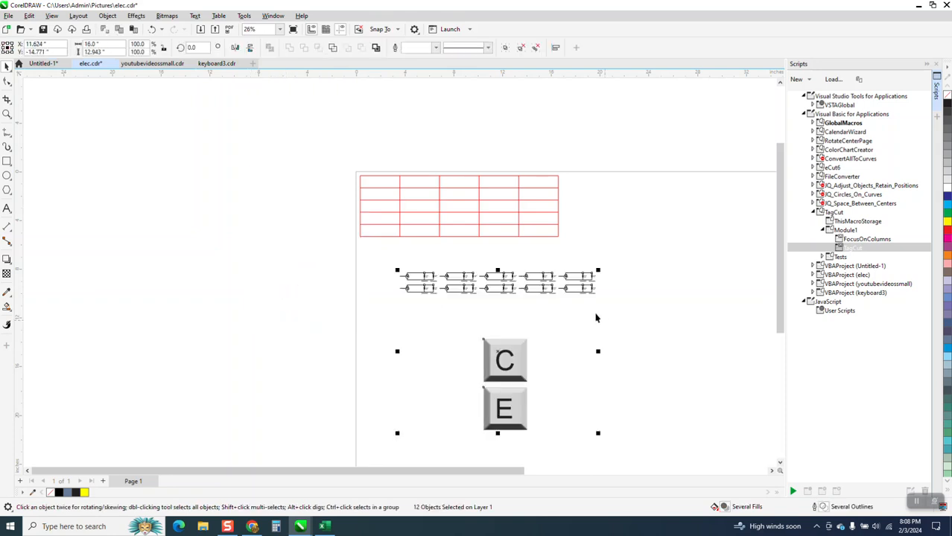
click(535, 355)
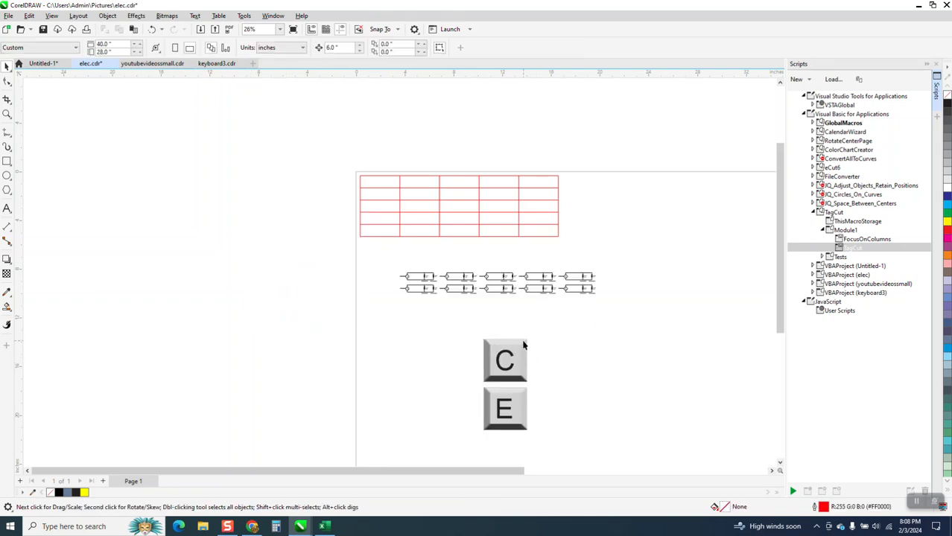
click(435, 278)
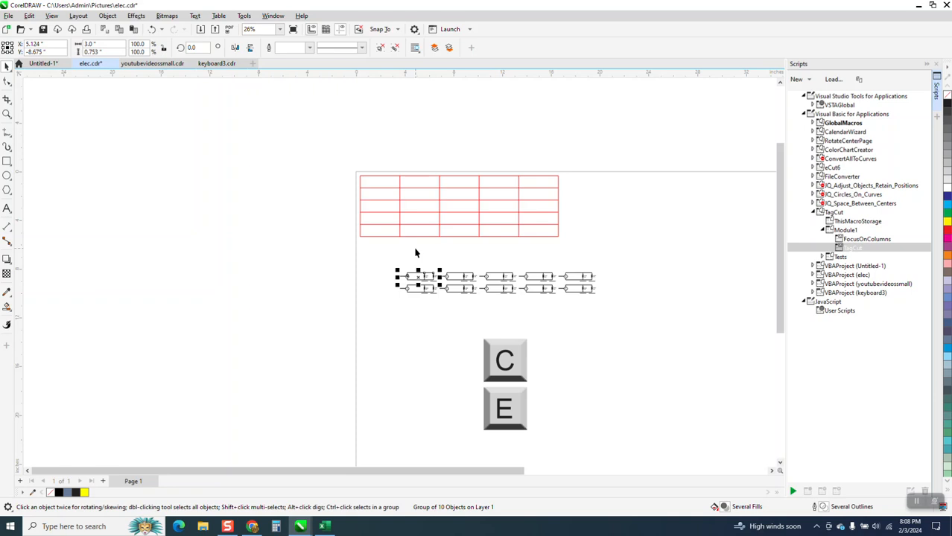
click(384, 184)
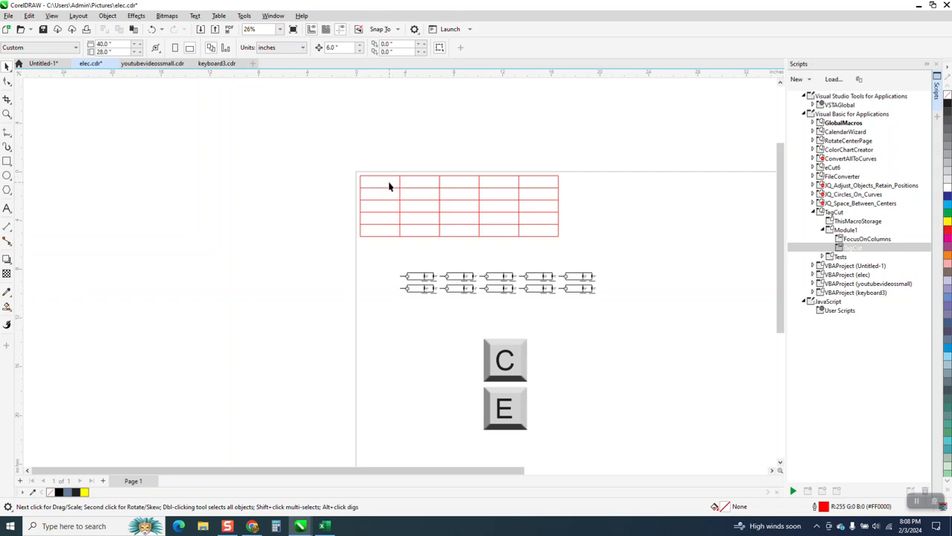
Use Smart Fill to create yellow shapes in all ten cells of the grid's top two rows.
click(363, 182)
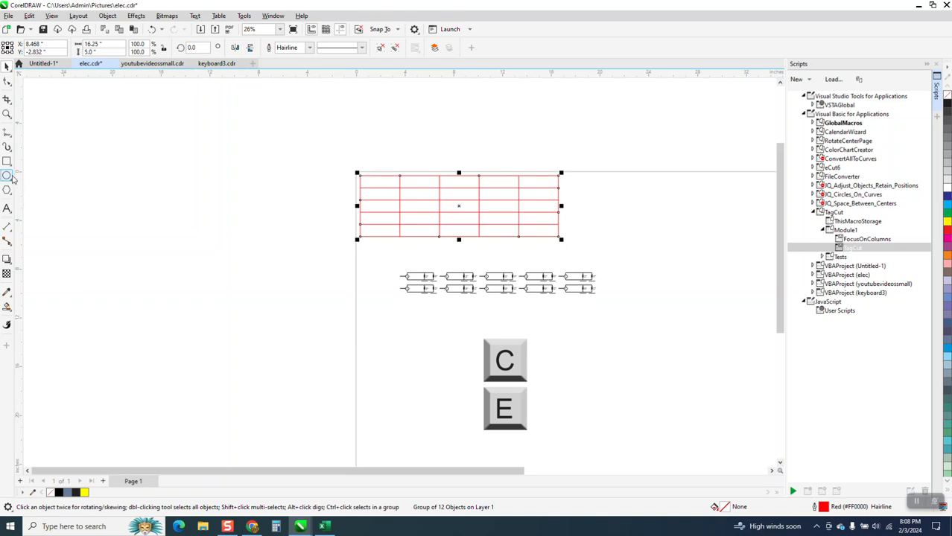
click(8, 306)
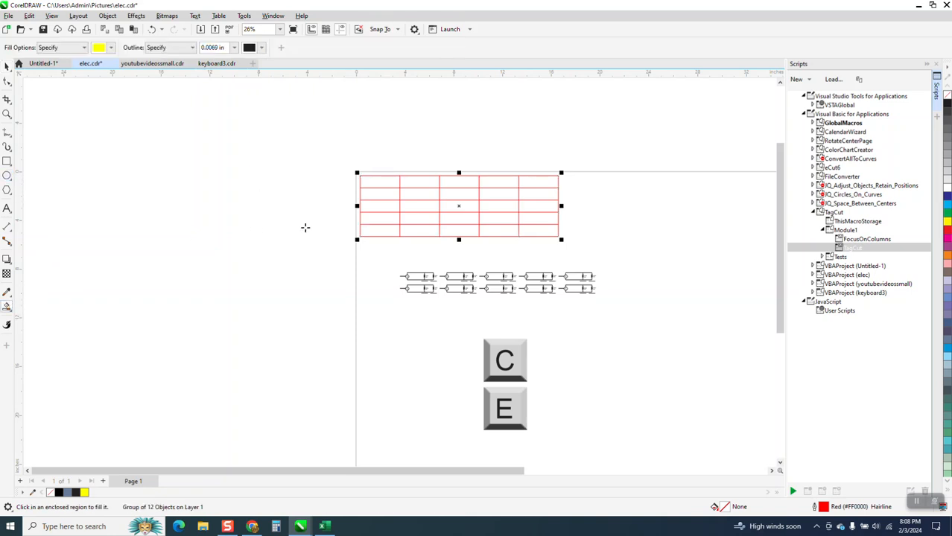
click(378, 181)
click(414, 182)
click(461, 181)
click(502, 182)
click(548, 182)
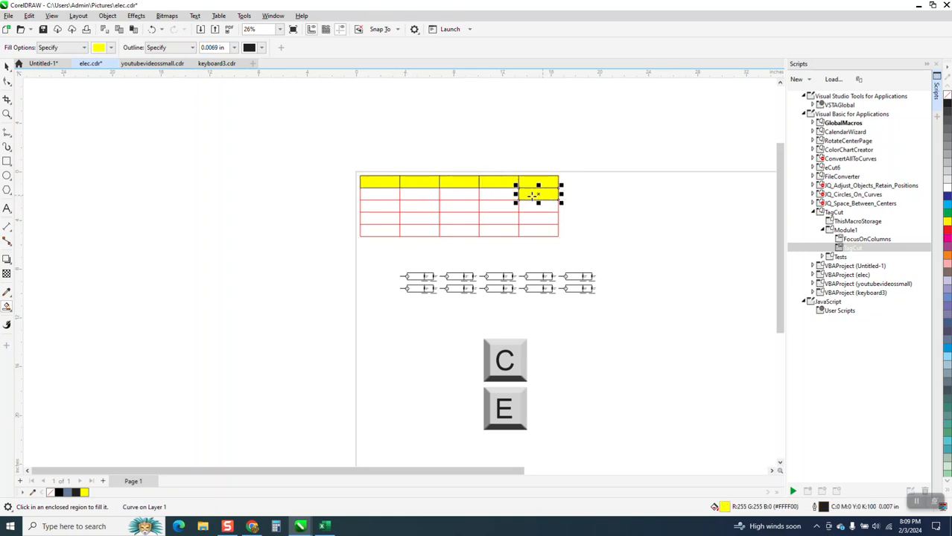
click(507, 195)
click(463, 195)
click(419, 196)
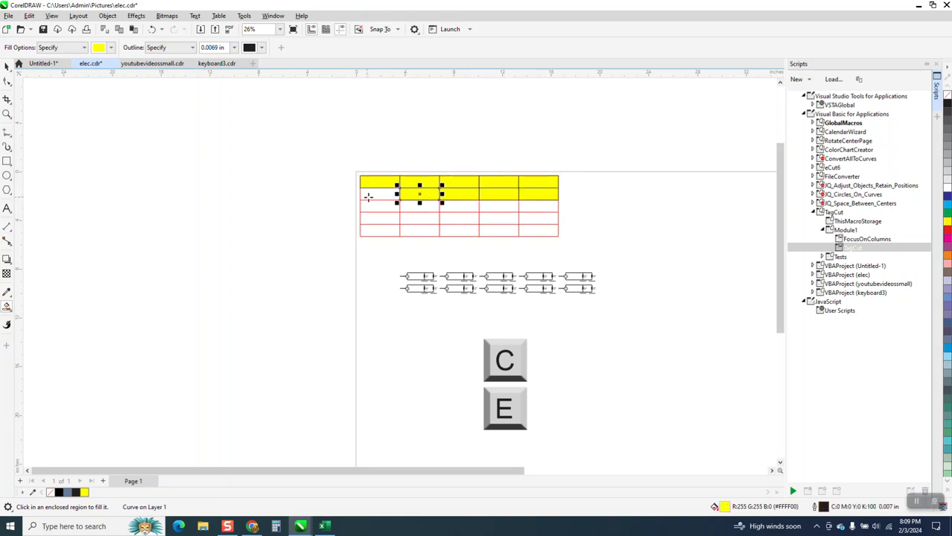
click(376, 195)
Try grouping the ten yellow cell shapes, and undo the grouping.
click(6, 66)
drag(329, 162, 571, 212)
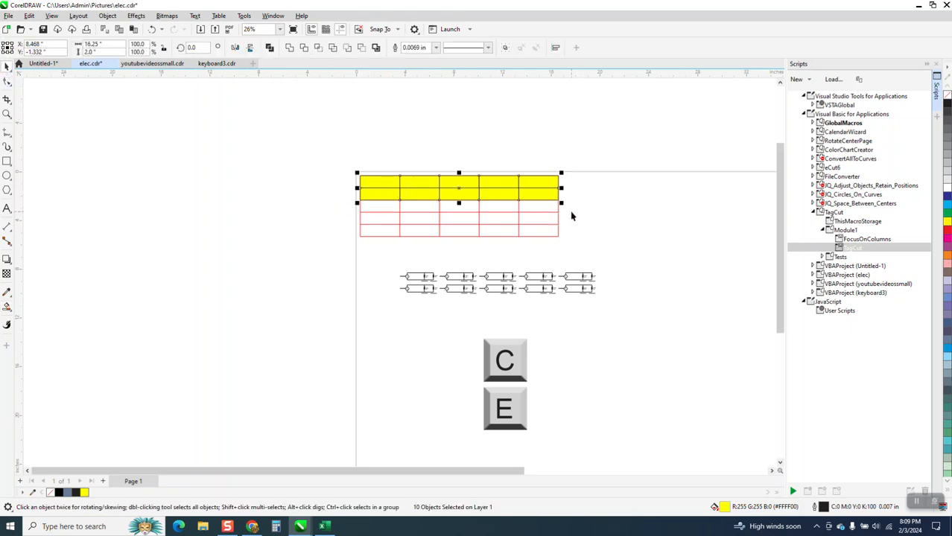
key(ctrl+g)
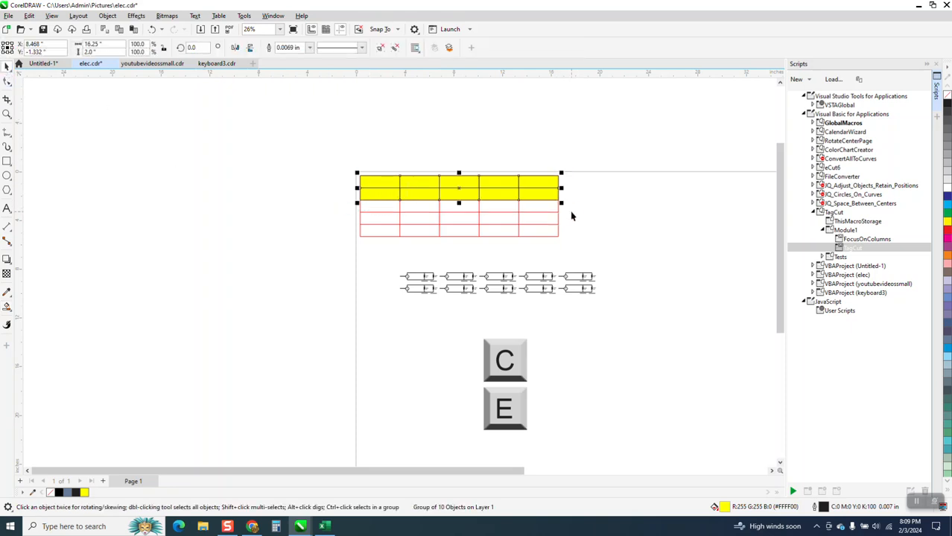
click(438, 125)
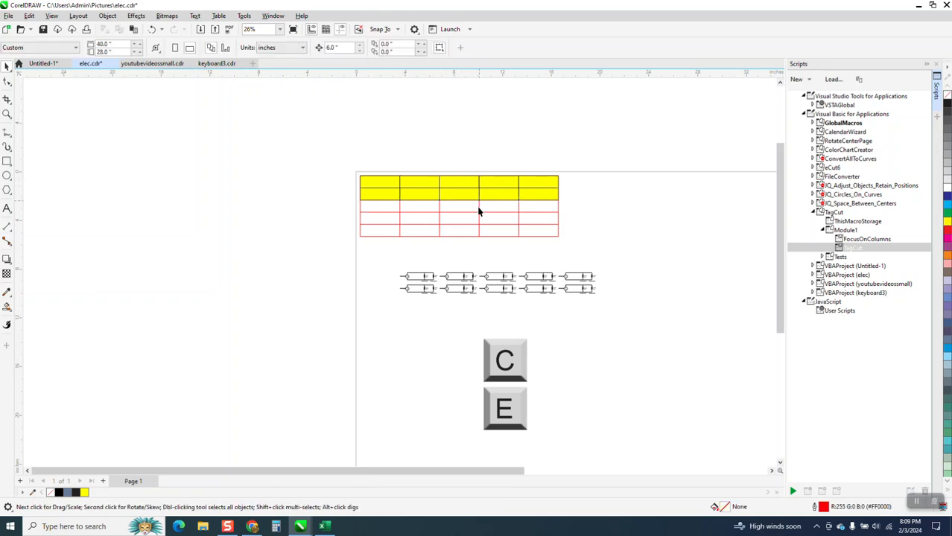
click(429, 277)
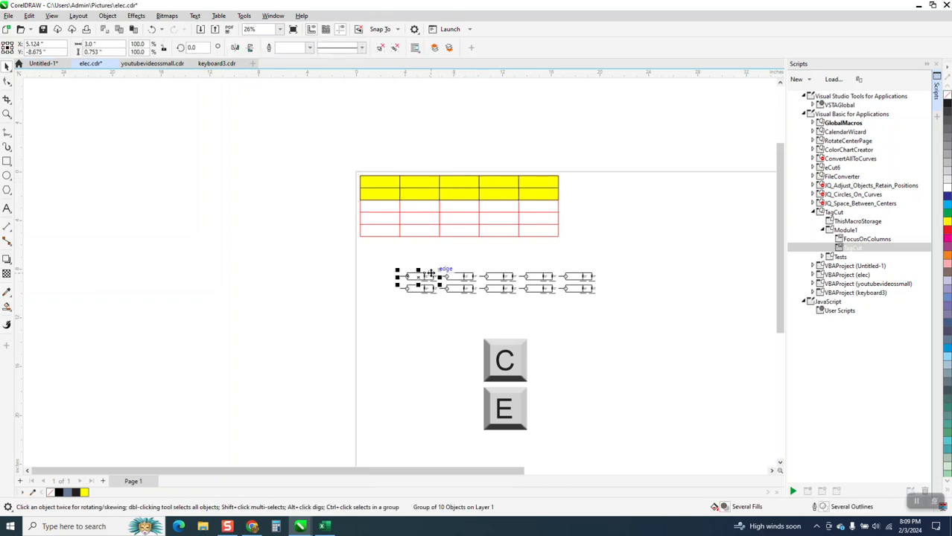
shift+click(386, 187)
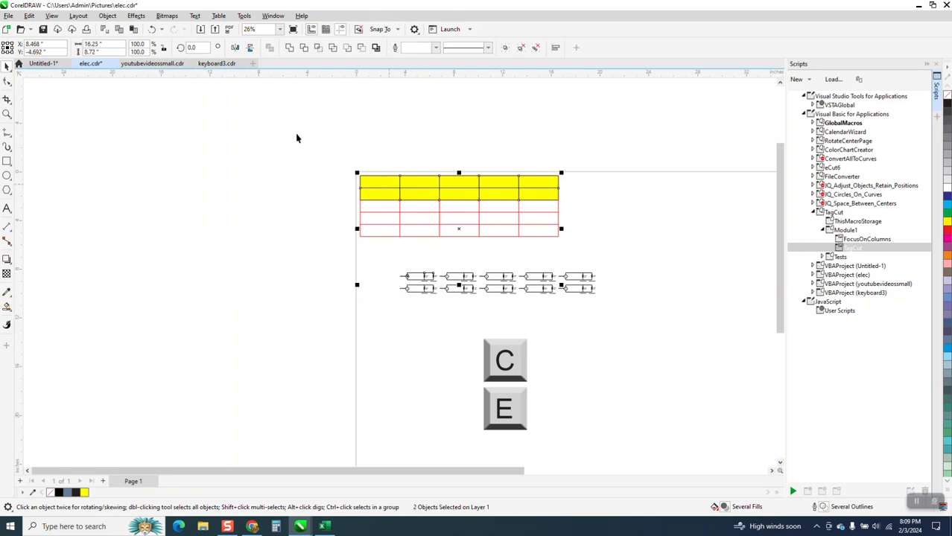
click(151, 29)
click(152, 29)
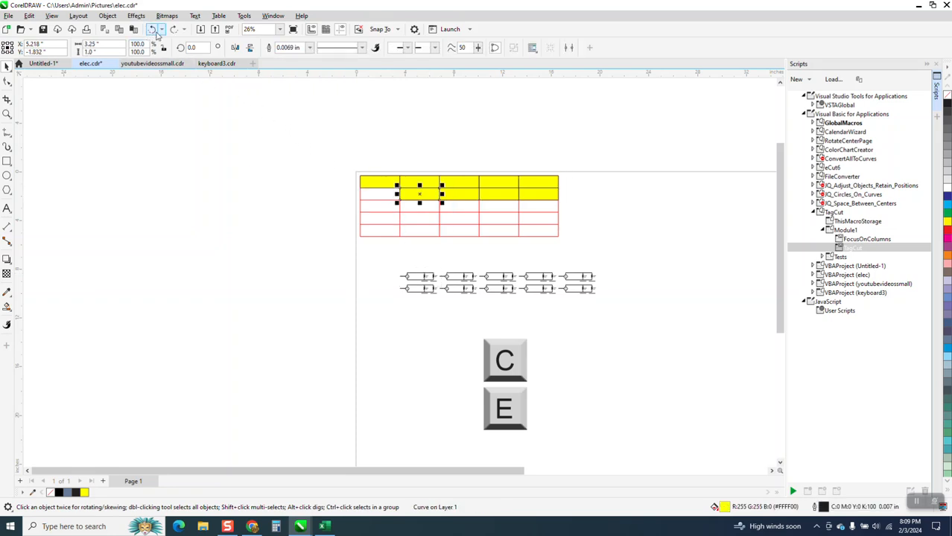
click(175, 29)
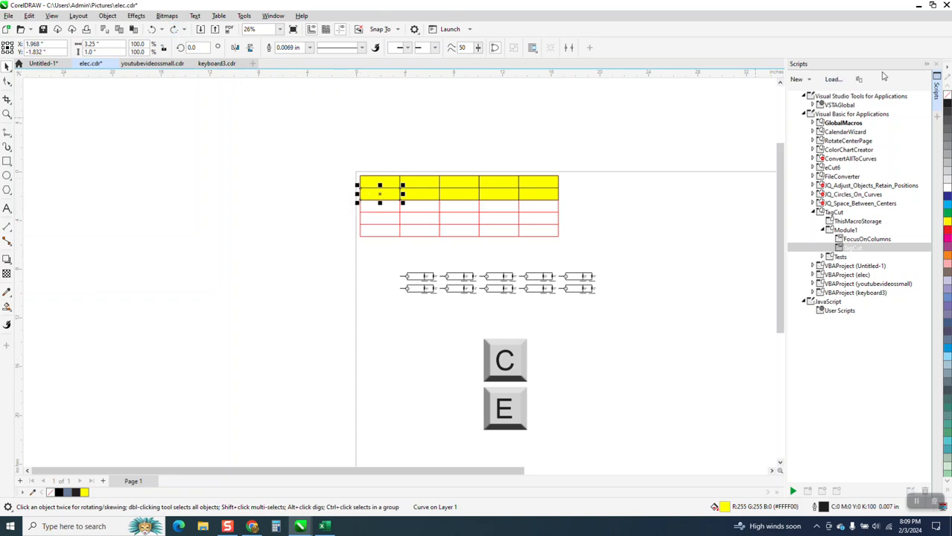
Close the Scripts docker and move the C and E keycaps off the page, to the left of the grid.
click(934, 65)
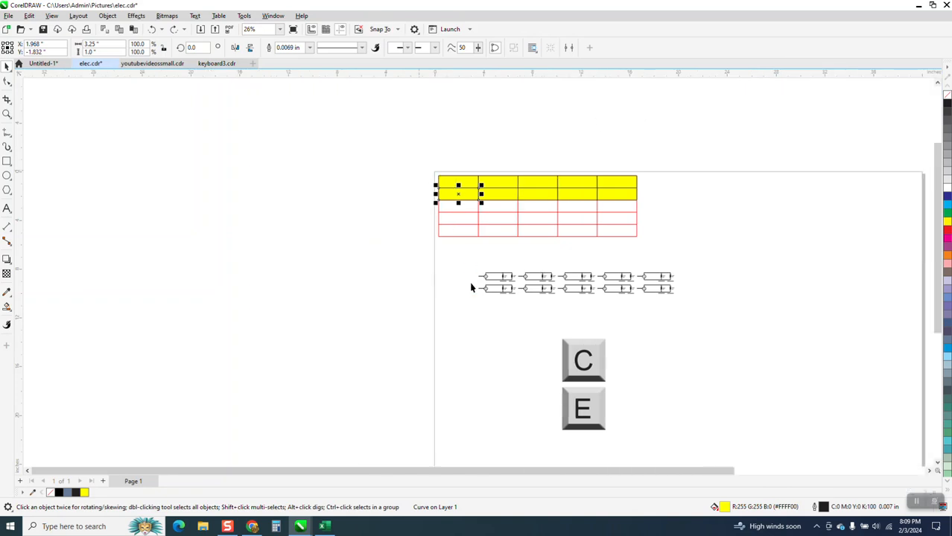
click(473, 257)
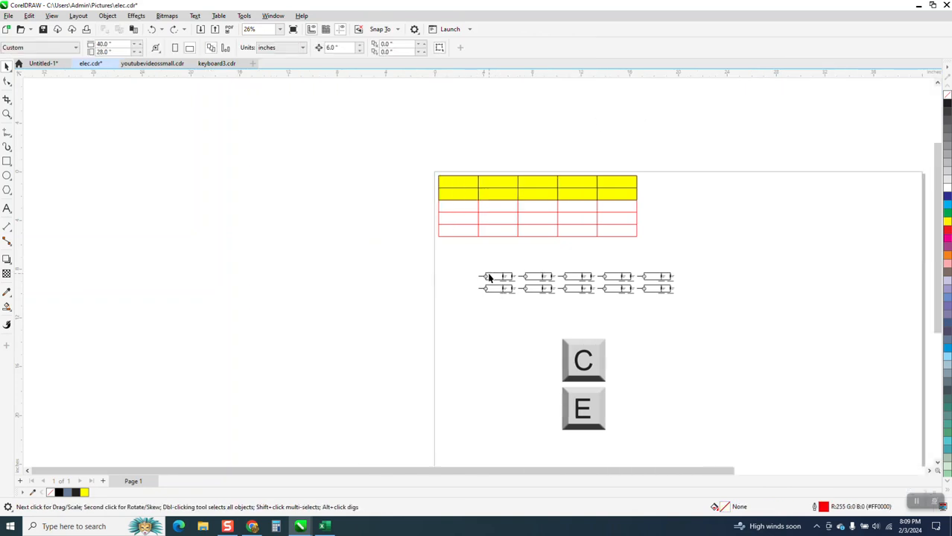
drag(563, 332, 642, 428)
drag(586, 384, 382, 216)
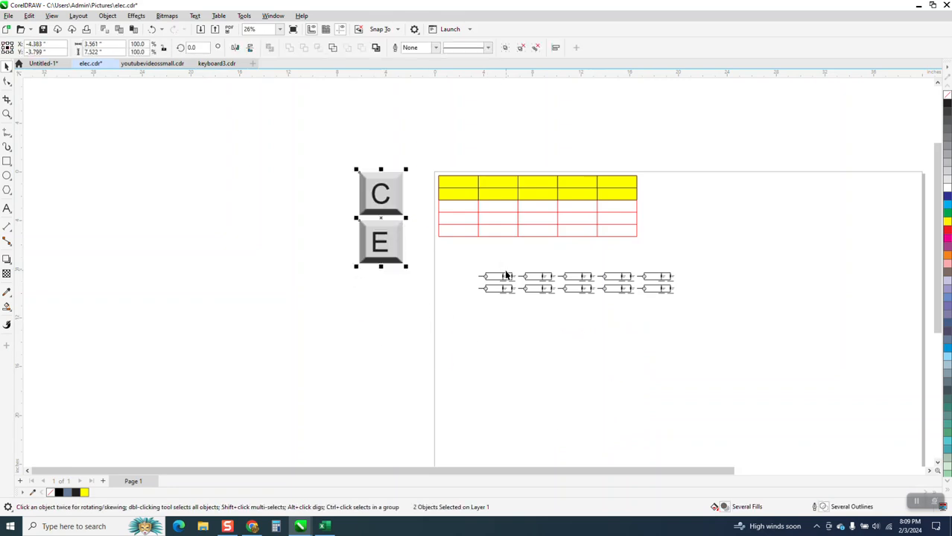
Try centring the first circuit diagram on the first yellow cell, and undo the alignment.
click(506, 276)
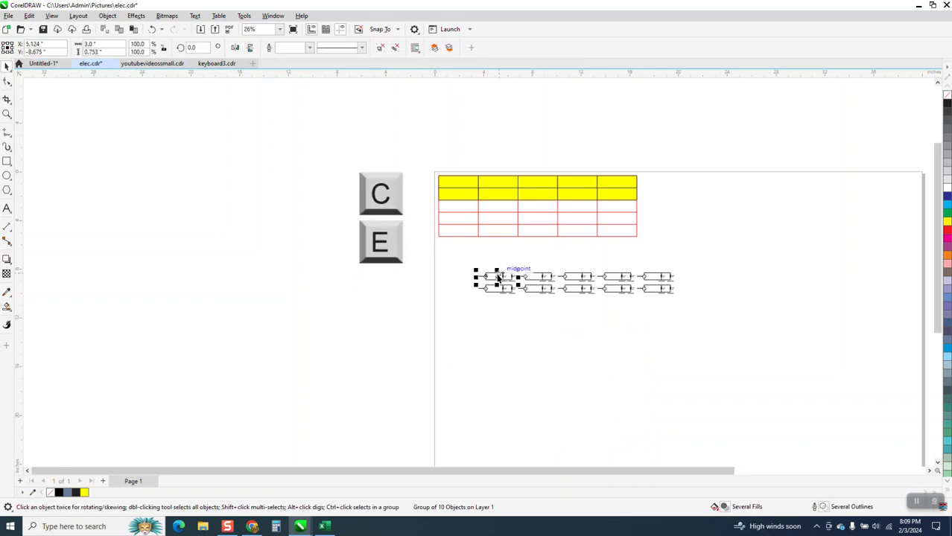
shift+click(449, 185)
key(c)
key(e)
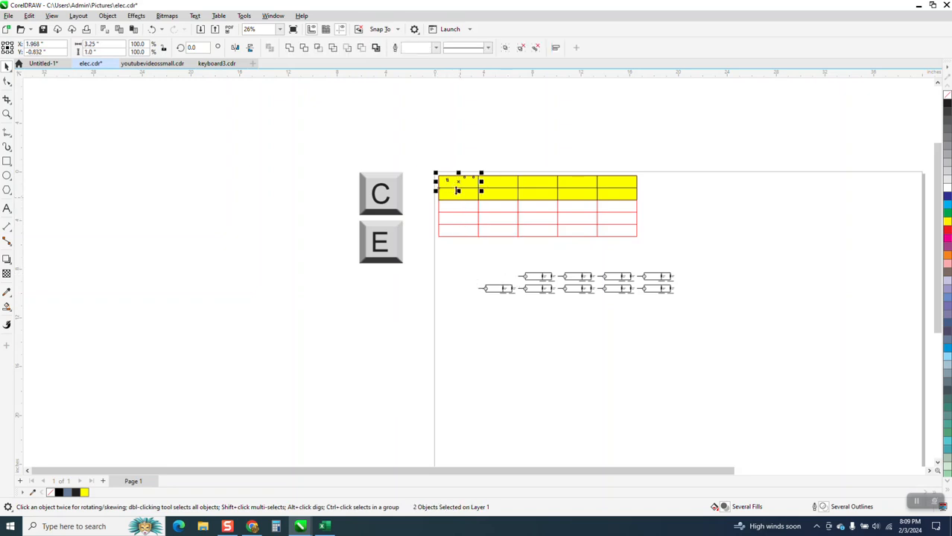
click(152, 29)
click(161, 34)
Send all ten yellow cell shapes to the back of the page, behind the diagrams and red grid lines, and deselect them.
drag(428, 145, 640, 220)
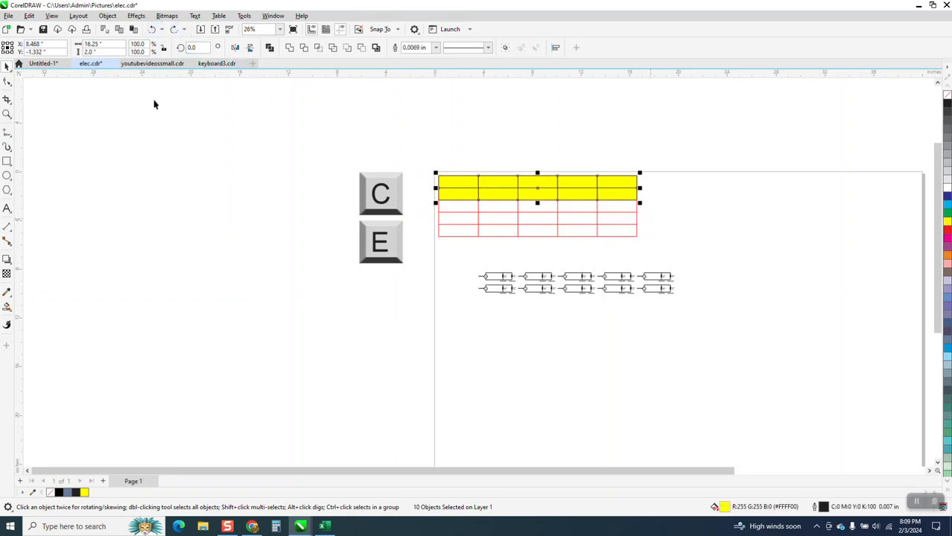
click(107, 16)
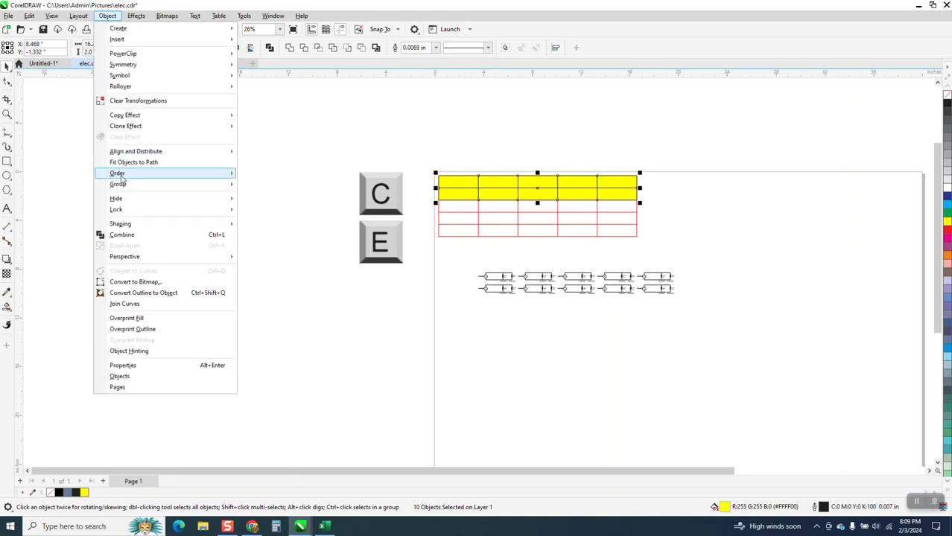
click(277, 187)
click(499, 262)
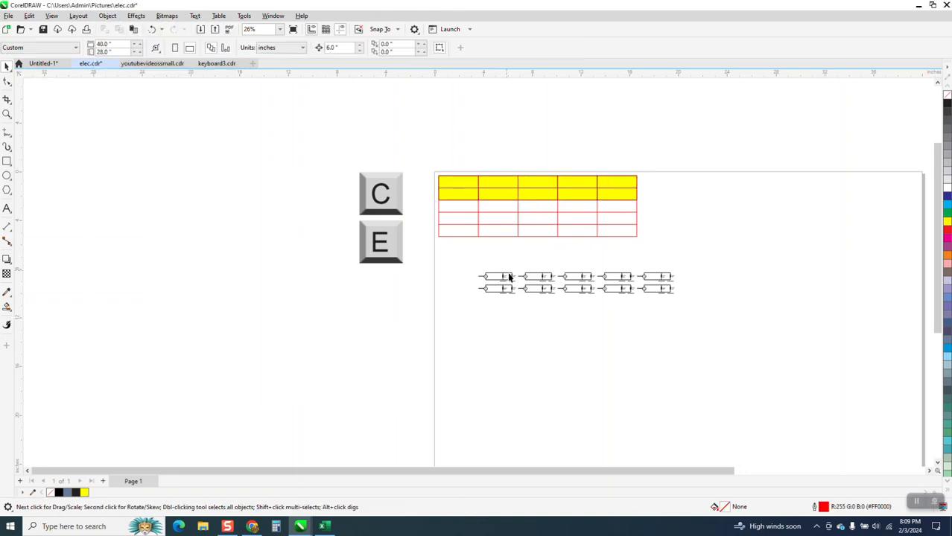
Centre the two leftmost circuit diagrams horizontally and vertically on the first and second yellow cells of the grid's top row.
click(508, 278)
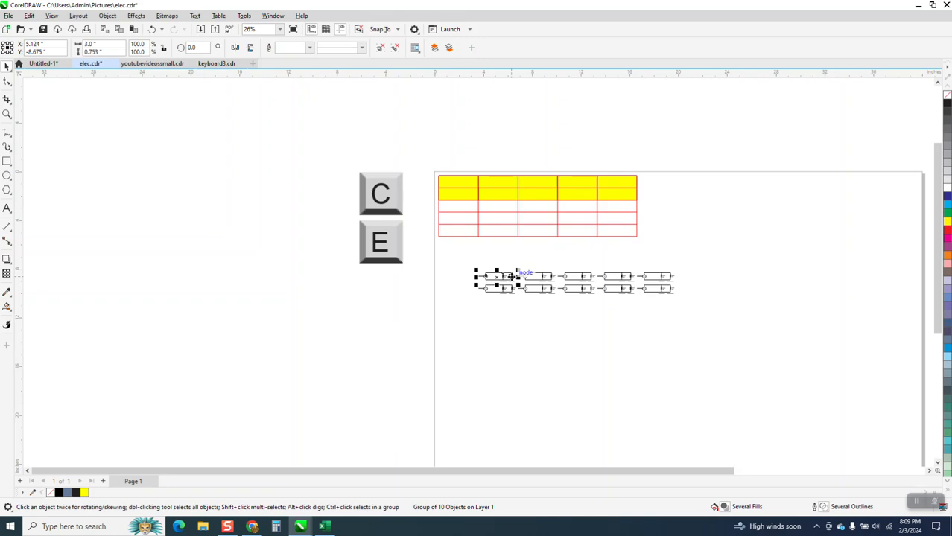
shift+click(454, 186)
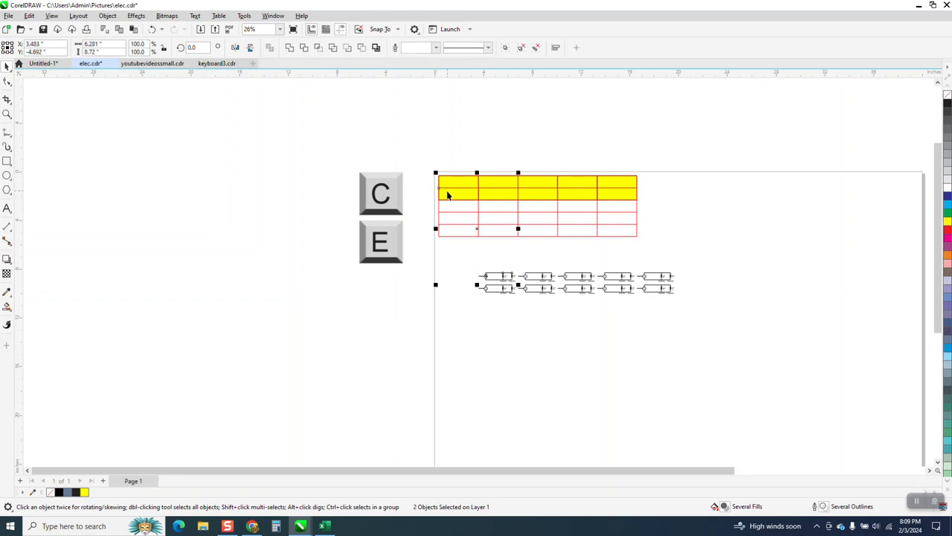
key(c)
key(e)
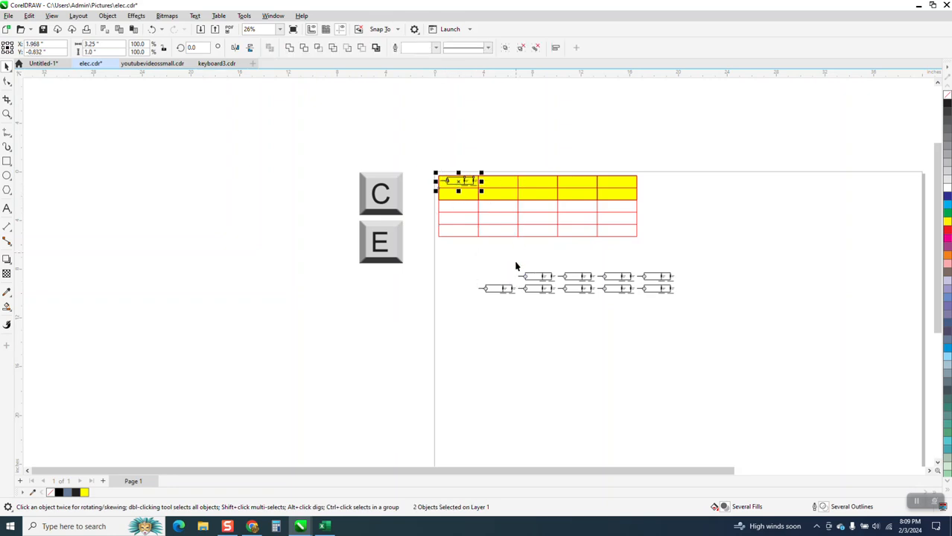
click(507, 288)
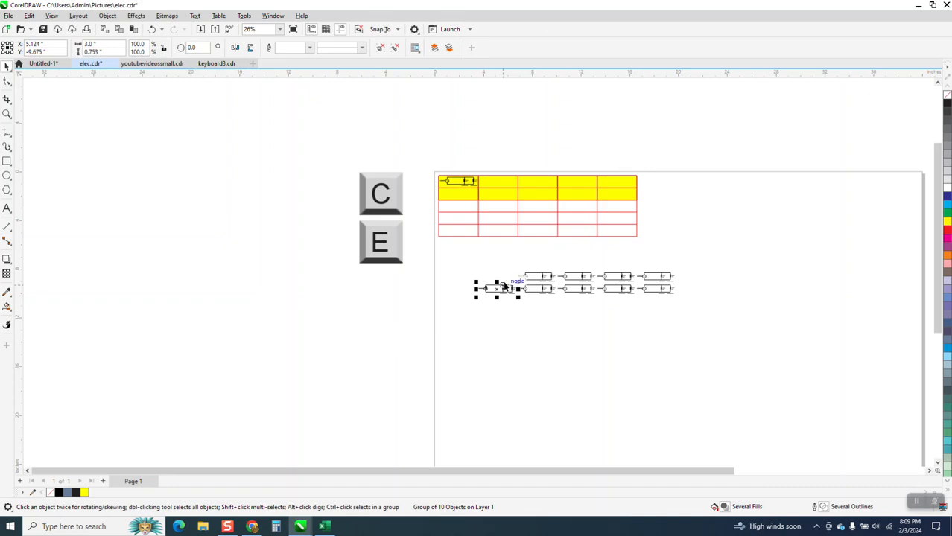
shift+click(488, 183)
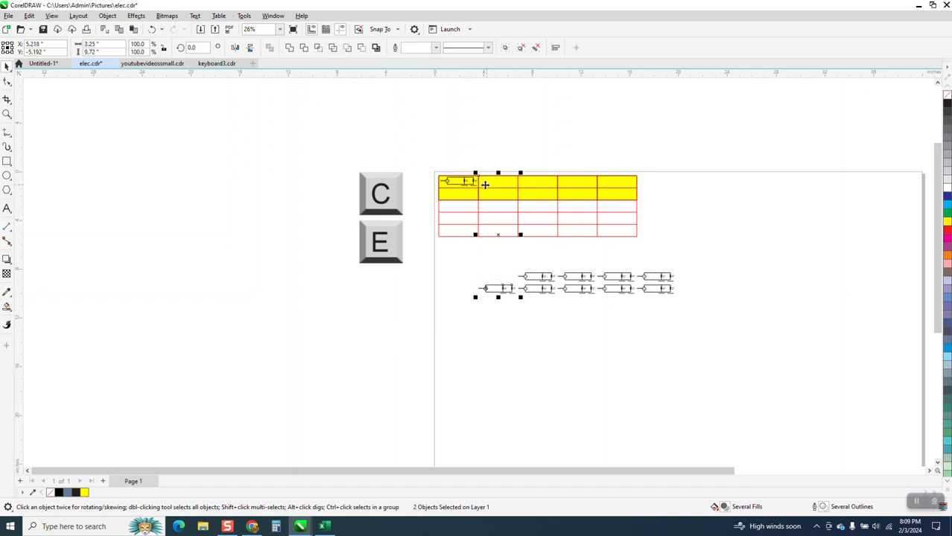
key(e)
Centre the next column's two circuit diagrams on the third and fourth yellow cells of the grid's top row.
click(542, 279)
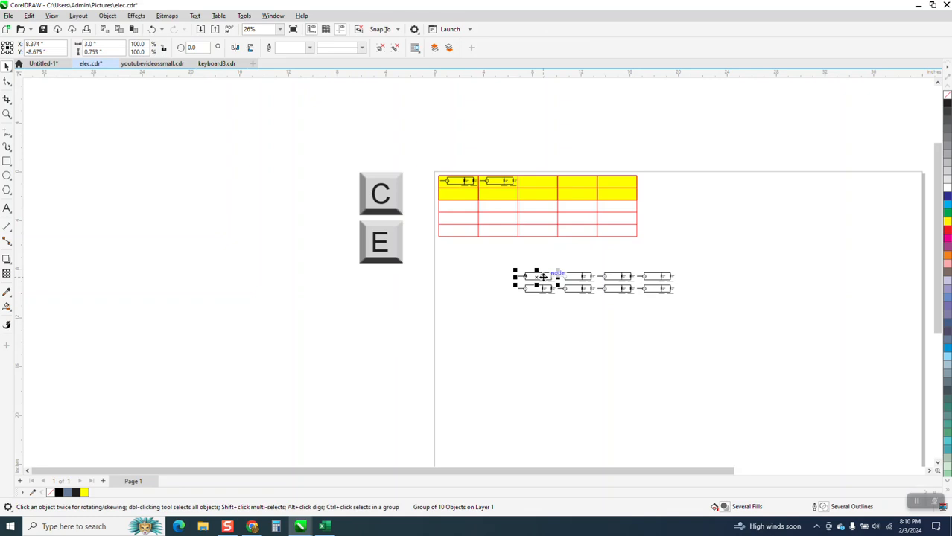
shift+click(535, 181)
key(e)
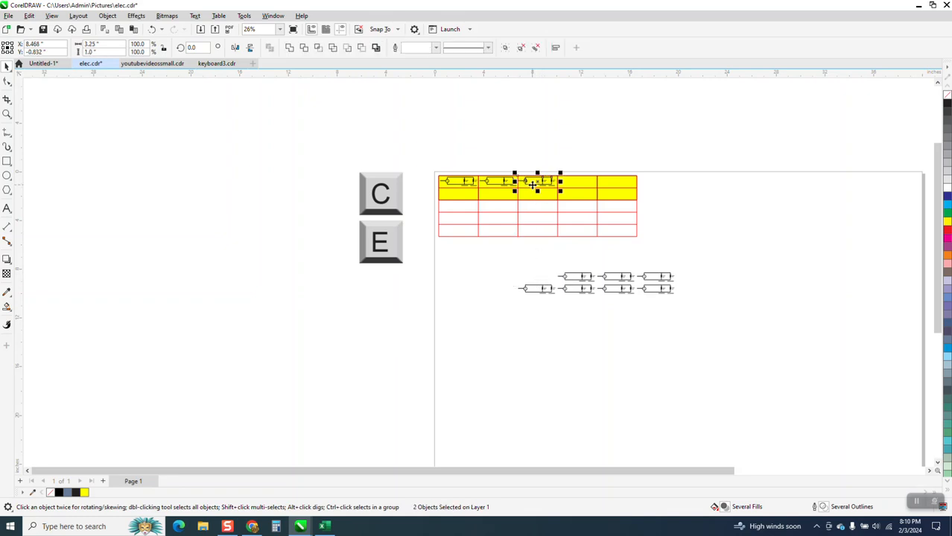
click(549, 289)
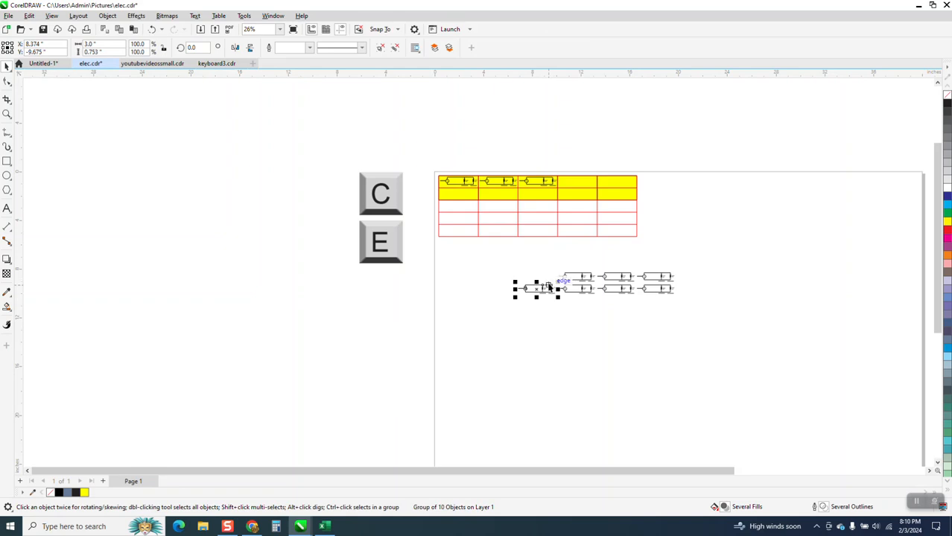
shift+click(579, 192)
key(e)
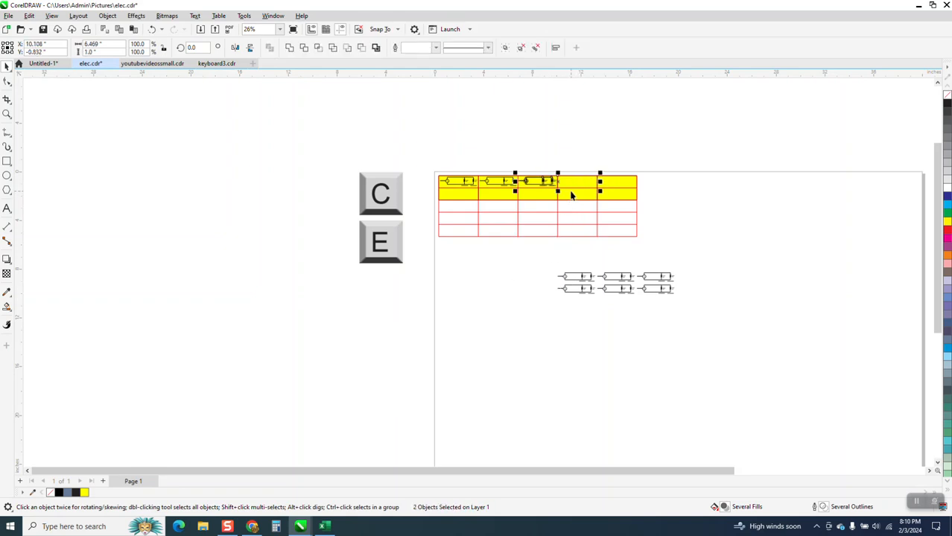
key(c)
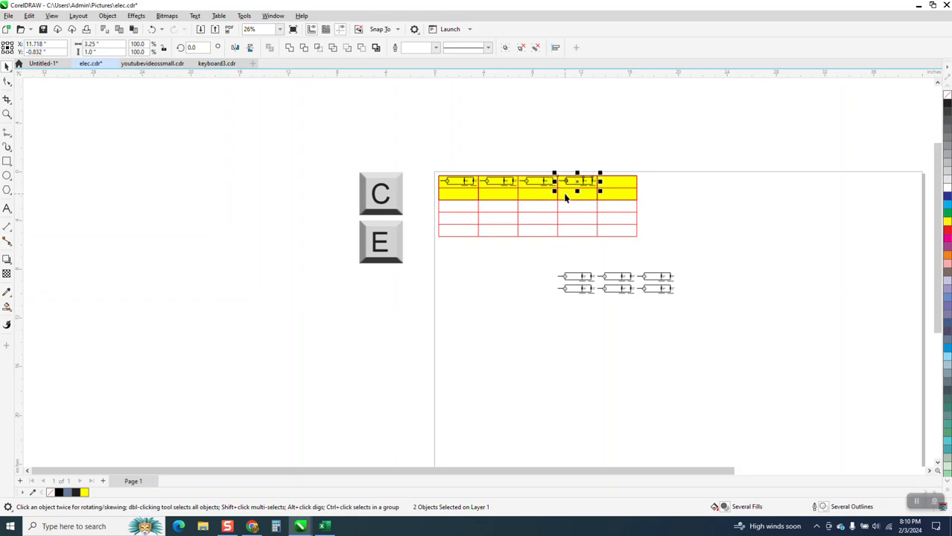
Centre the upper-left remaining circuit diagram on the fifth yellow cell of the grid's top row.
click(585, 277)
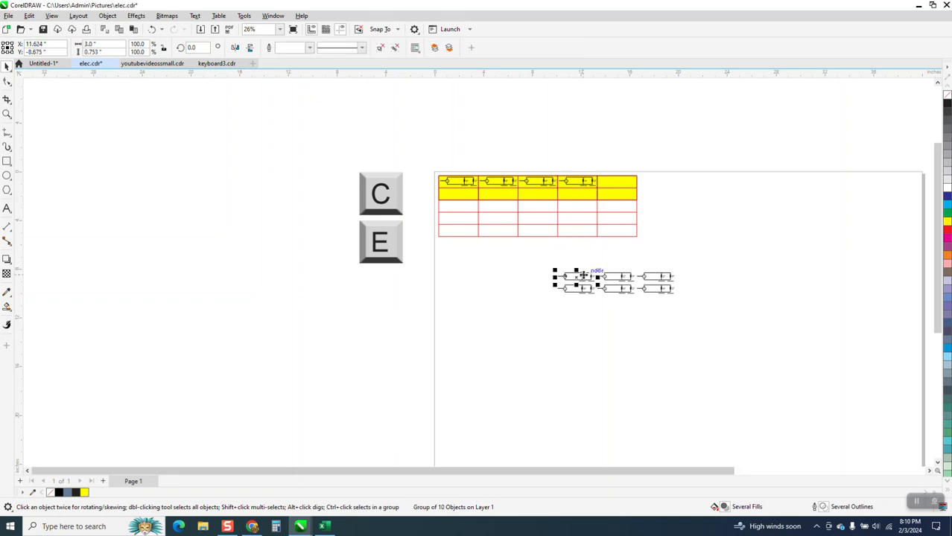
shift+click(621, 183)
key(c)
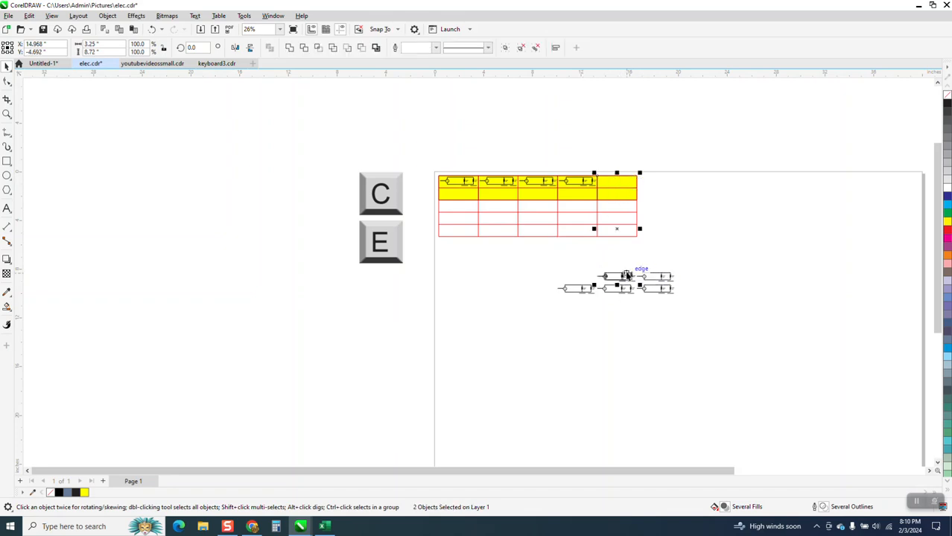
key(t)
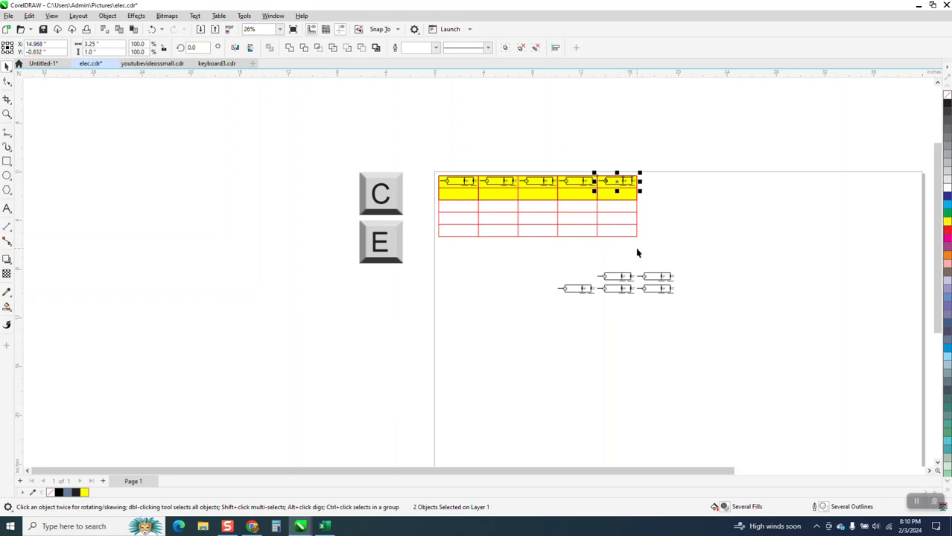
Centre the leftmost remaining circuit diagram of the lower row on the first yellow cell of the grid's second row.
click(586, 289)
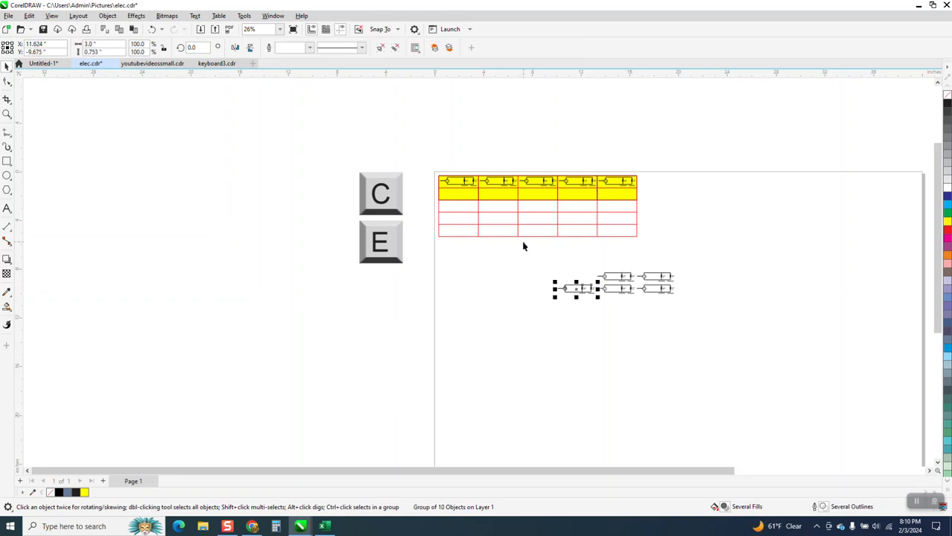
shift+click(463, 196)
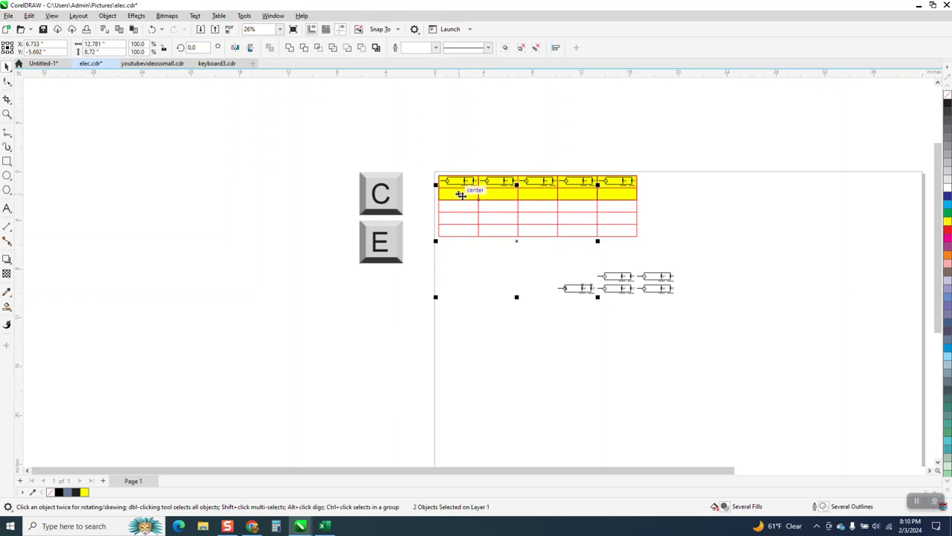
key(c)
key(e)
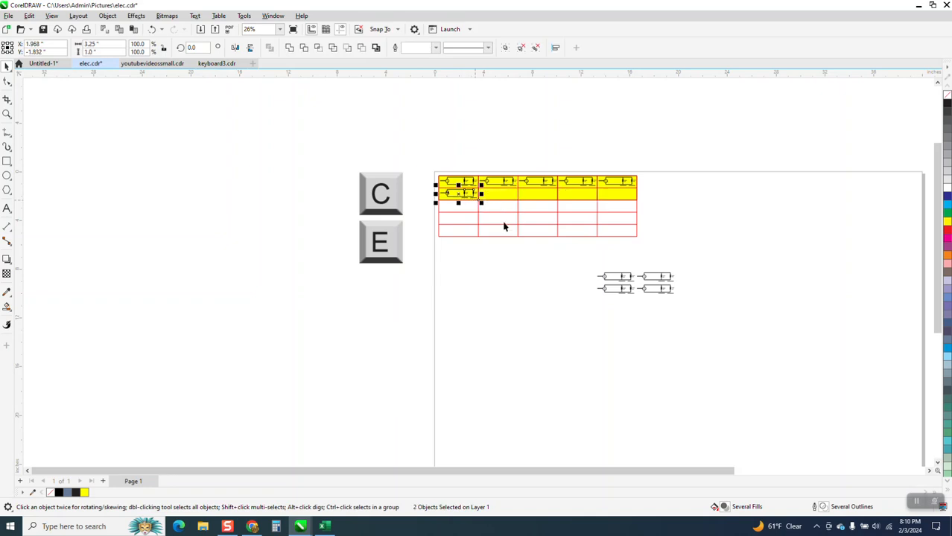
Centre the left pair of the four remaining circuit diagrams on the second and third yellow cells of the grid's second row.
click(603, 277)
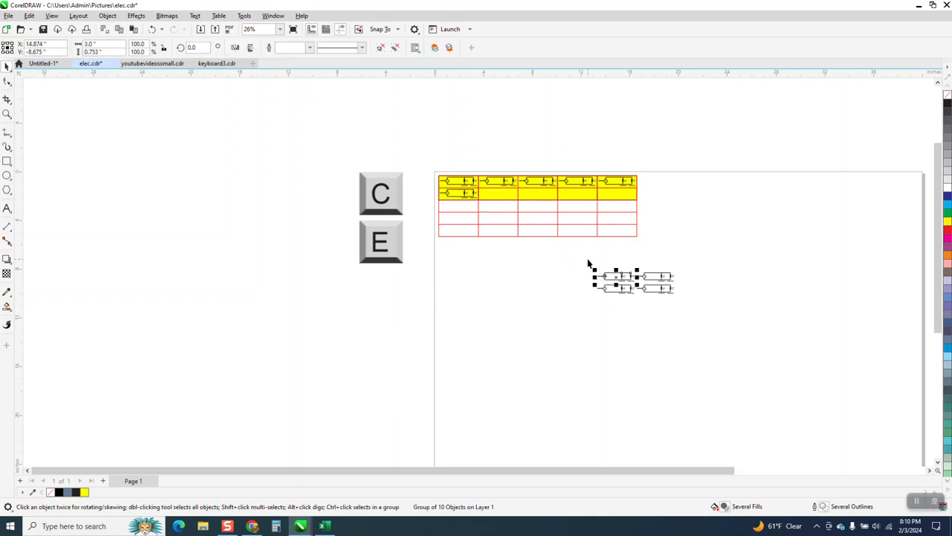
shift+click(510, 197)
key(c)
key(e)
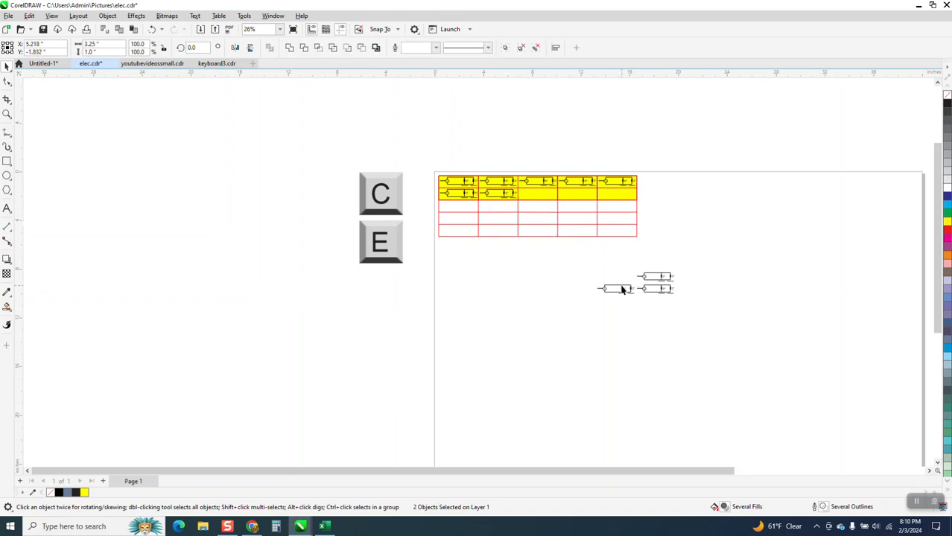
click(623, 290)
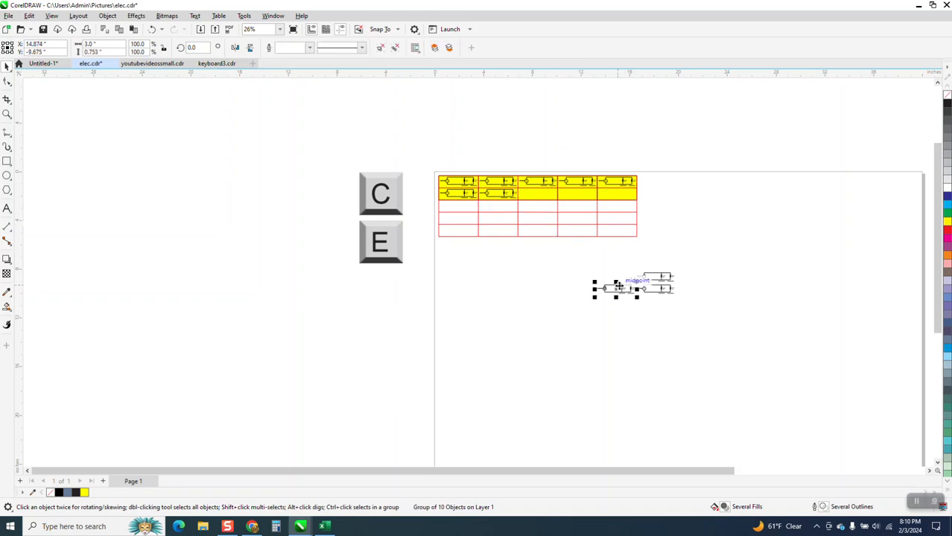
shift+click(531, 196)
key(c)
key(e)
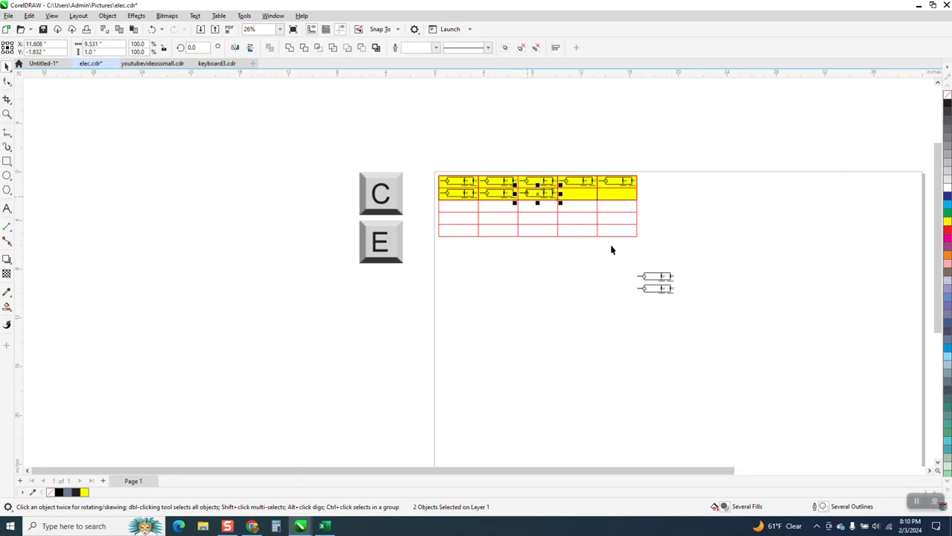
Centre the upper of the two remaining circuit diagrams on the fourth yellow cell of the grid's second row.
key(Escape)
click(656, 277)
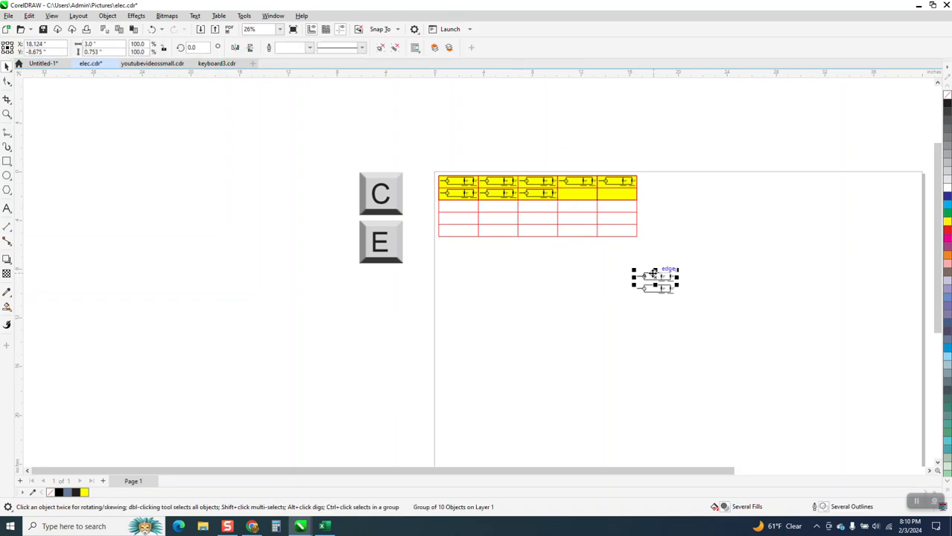
drag(645, 277, 594, 260)
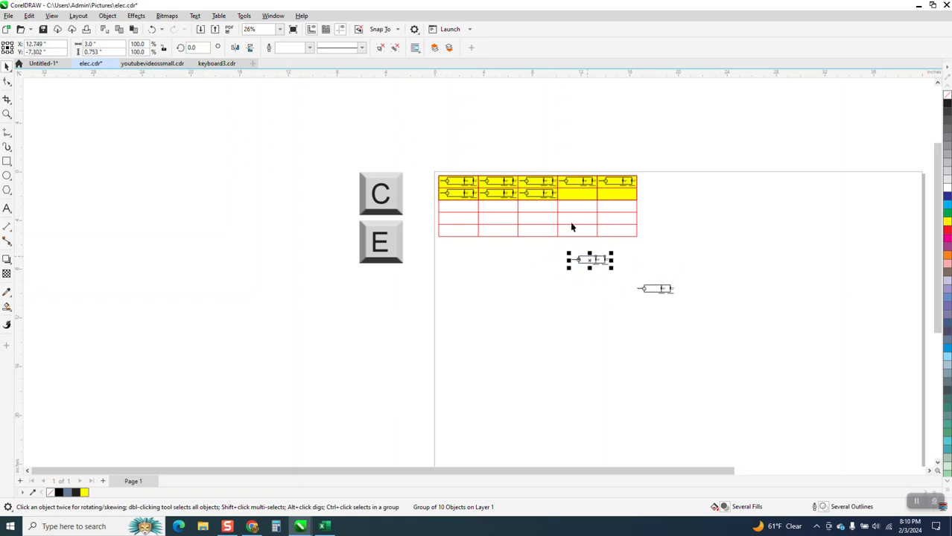
shift+click(569, 199)
key(e)
key(c)
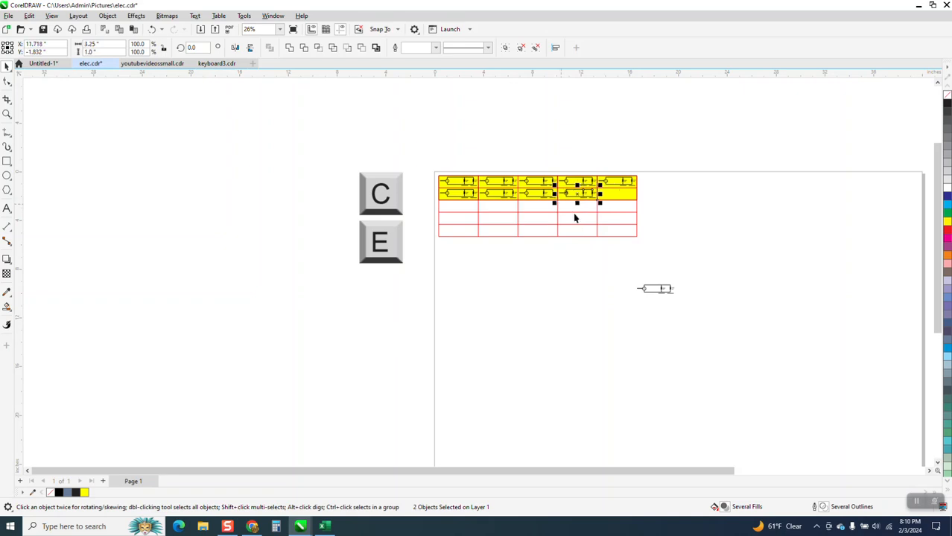
Centre the last remaining circuit diagram on the fifth yellow cell of the grid's second row.
click(662, 290)
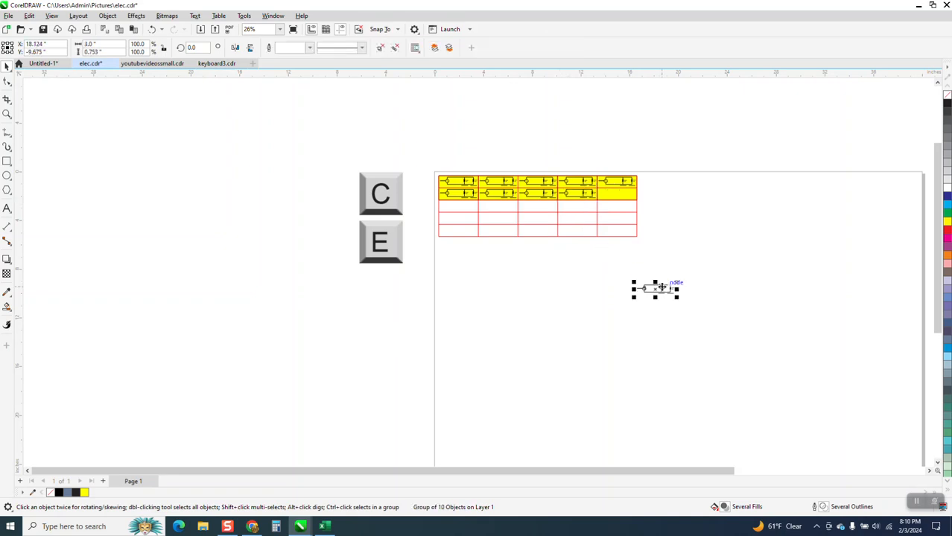
shift+click(623, 196)
key(e)
key(c)
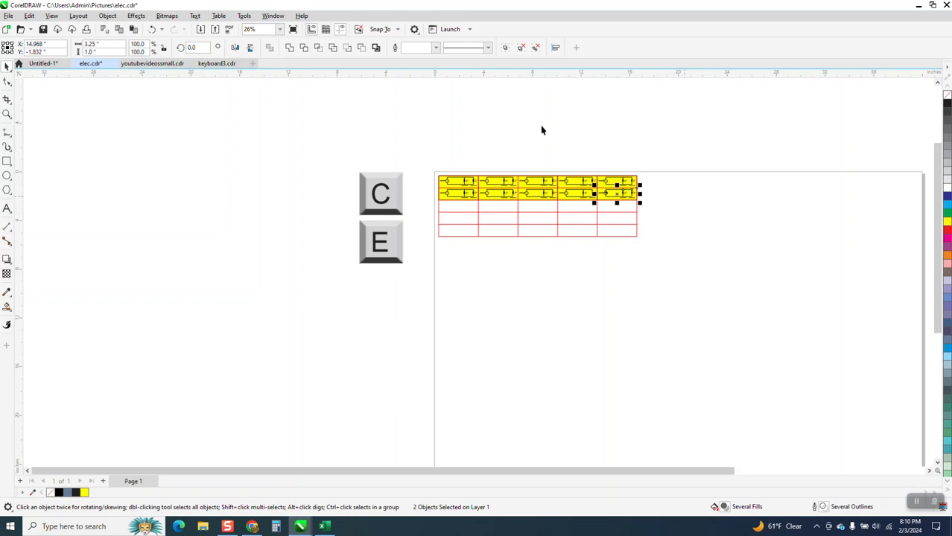
Delete the C and E keyboard key images beside the page.
click(519, 161)
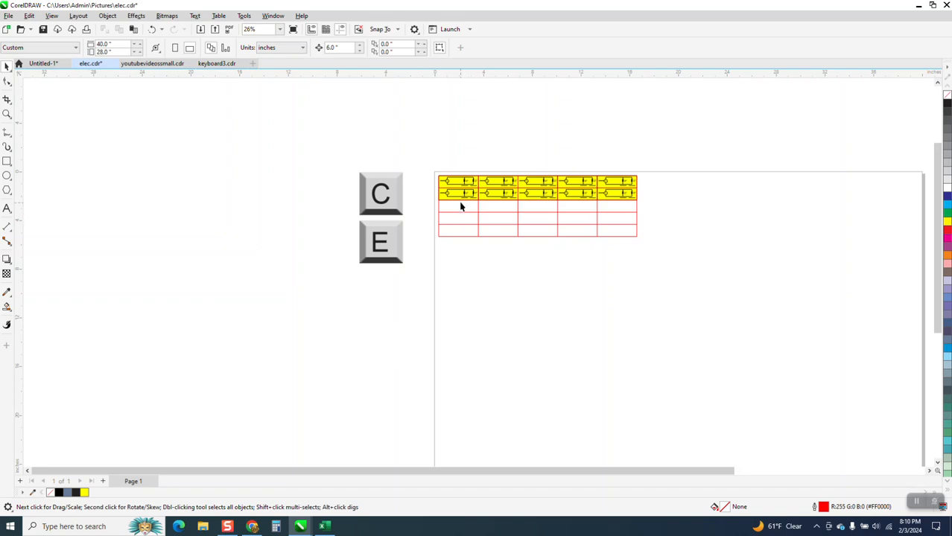
drag(320, 150, 426, 258)
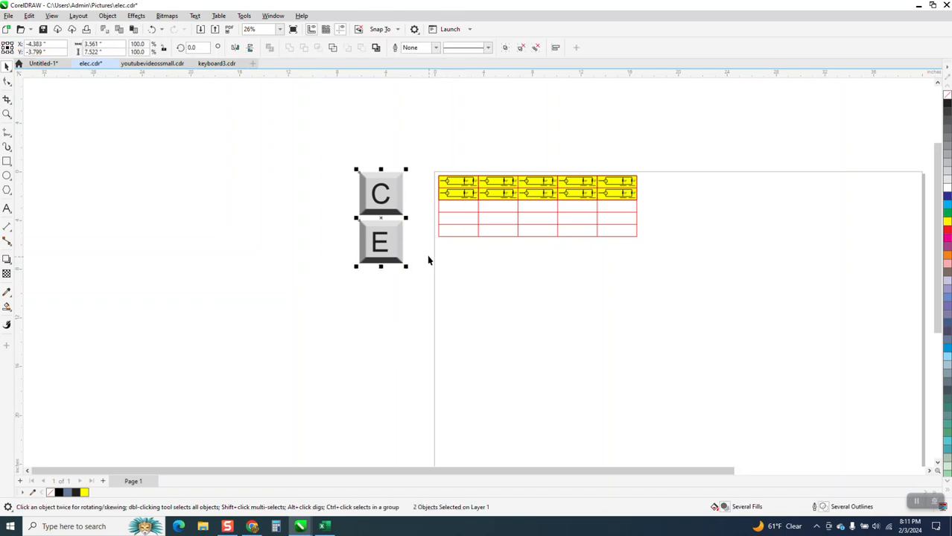
key(Delete)
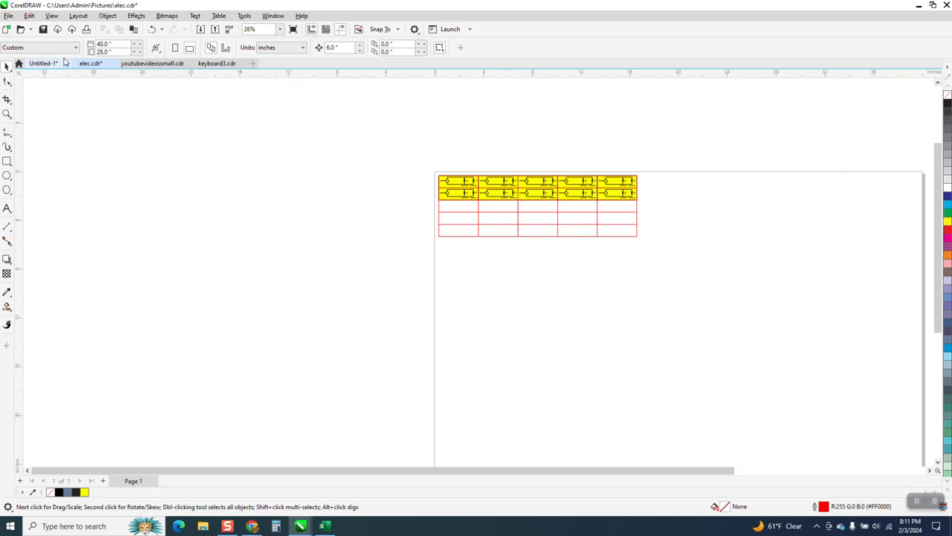
Find all objects matching a yellow cell's properties with Find and Replace and delete them.
click(28, 16)
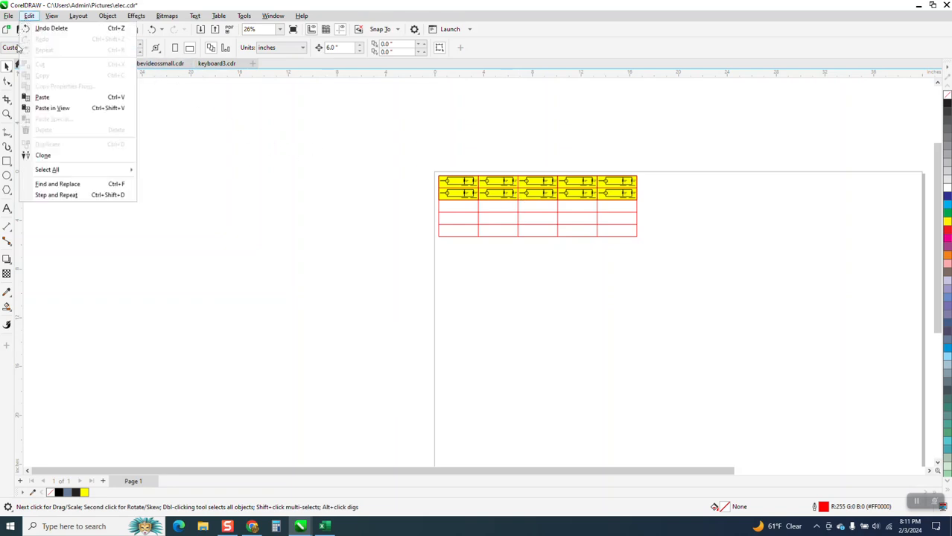
click(60, 184)
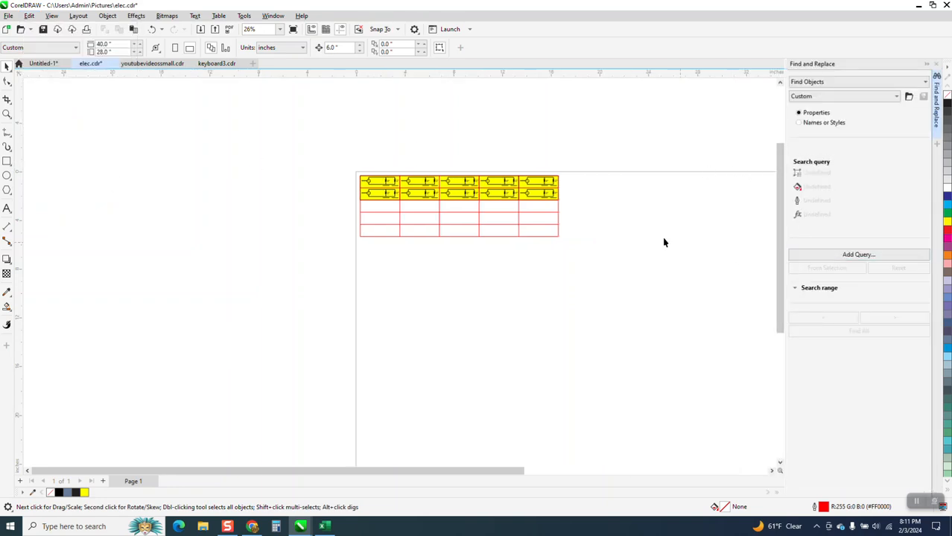
click(524, 190)
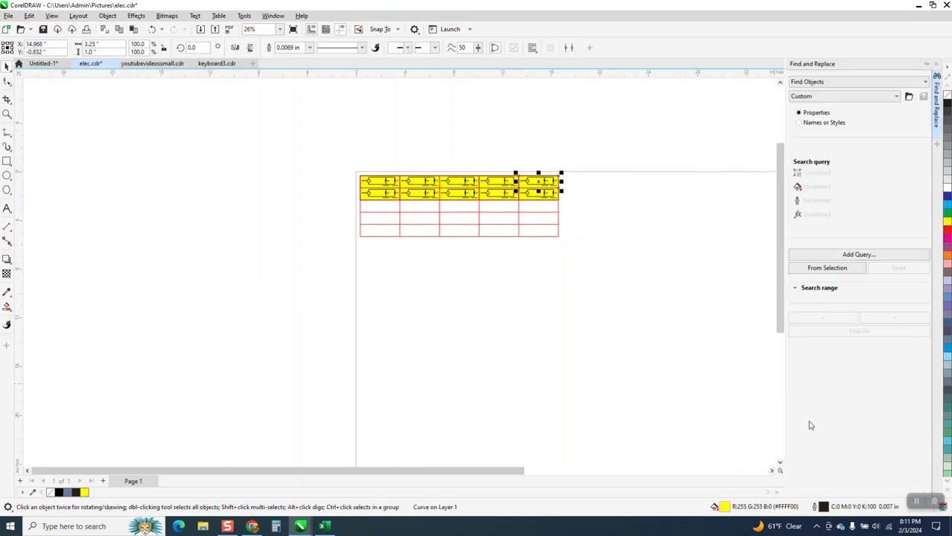
click(844, 269)
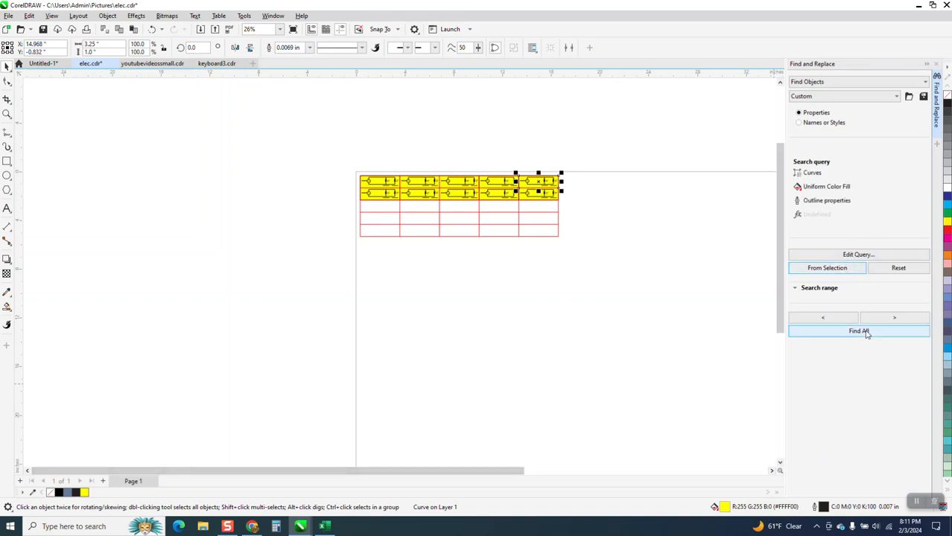
click(866, 332)
key(Delete)
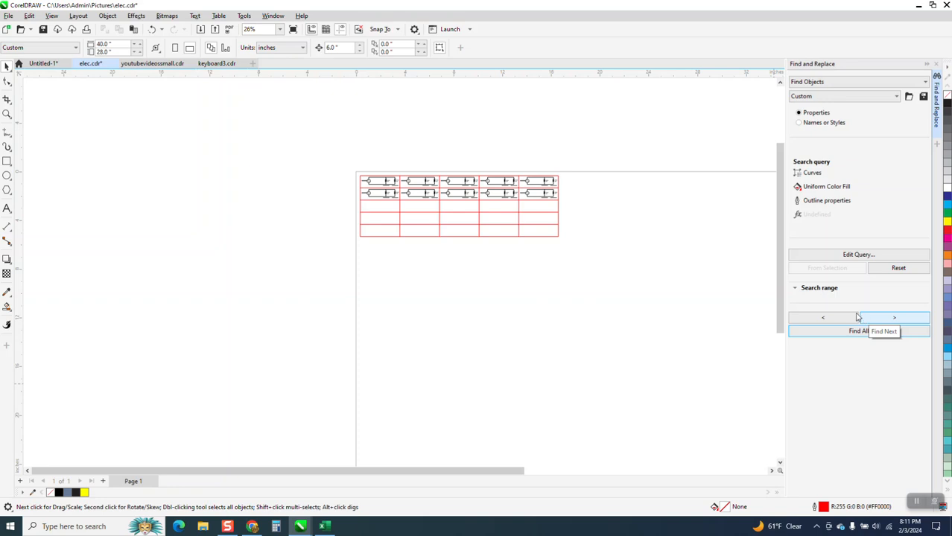
Examine up close how the ten circuit diagrams sit within the cells of the red cutting grid.
click(6, 114)
drag(361, 175, 612, 273)
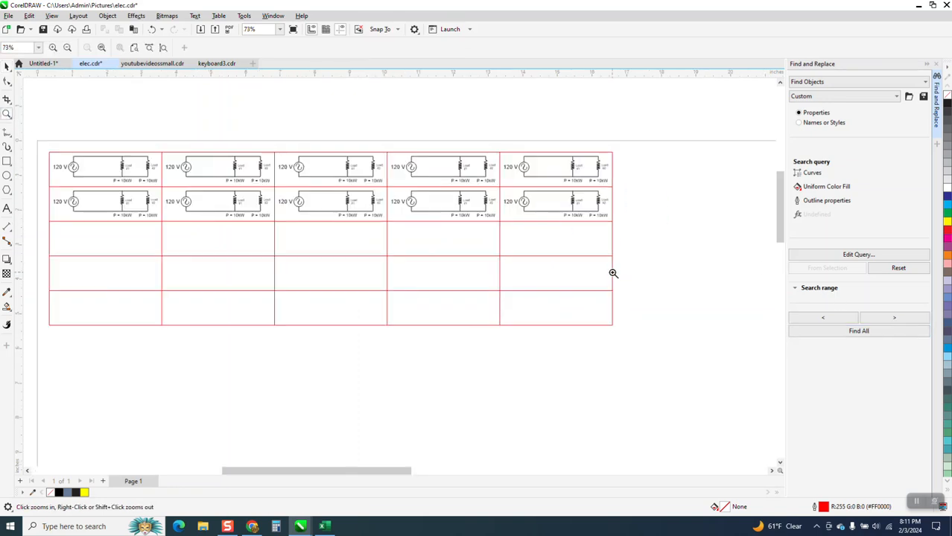
drag(364, 134, 582, 242)
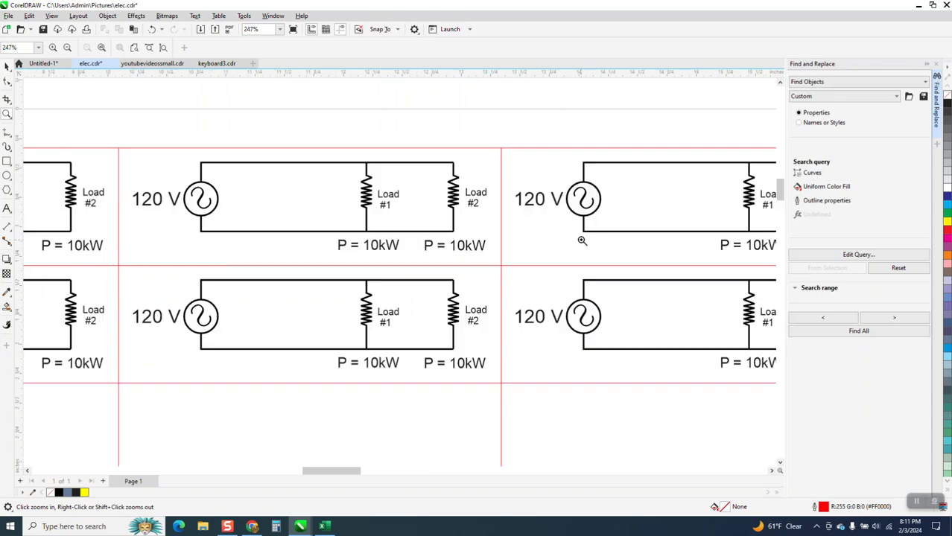
scroll(525, 200, down, 2)
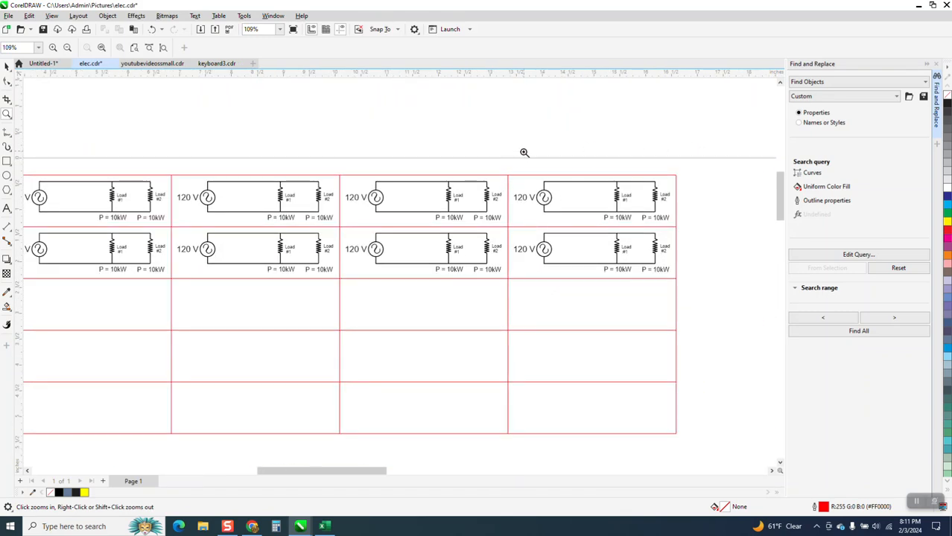
scroll(459, 138, down, 1)
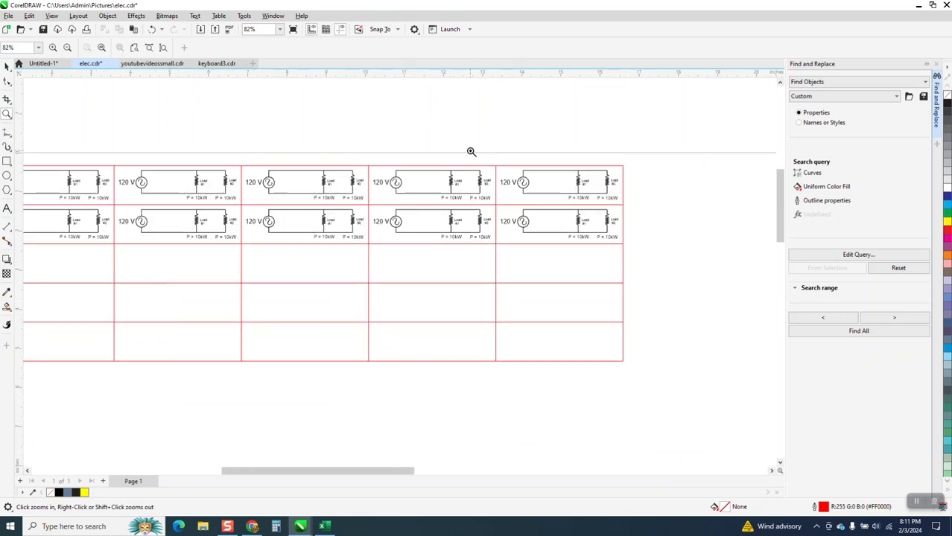
scroll(470, 151, down, 1)
drag(95, 147, 701, 283)
right_click(385, 182)
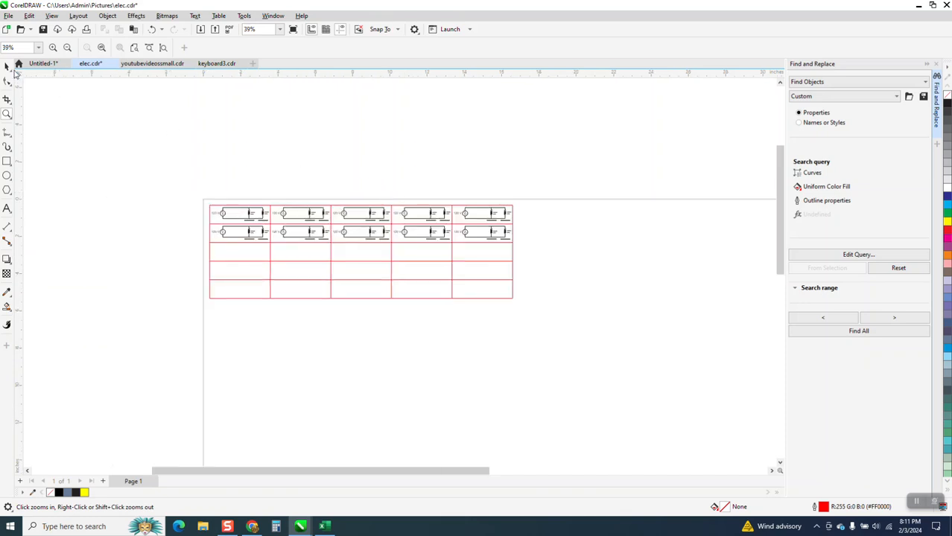
Move the whole cutting grid with its circuit diagrams off the page to just above its upper edge.
click(6, 66)
drag(196, 189, 528, 316)
drag(361, 251, 353, 129)
drag(417, 303, 528, 315)
drag(359, 251, 357, 142)
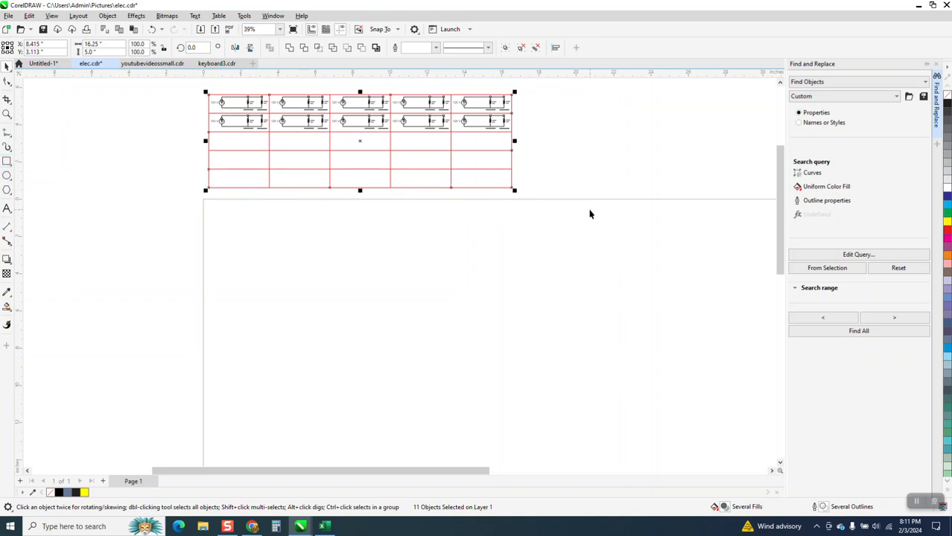
click(103, 123)
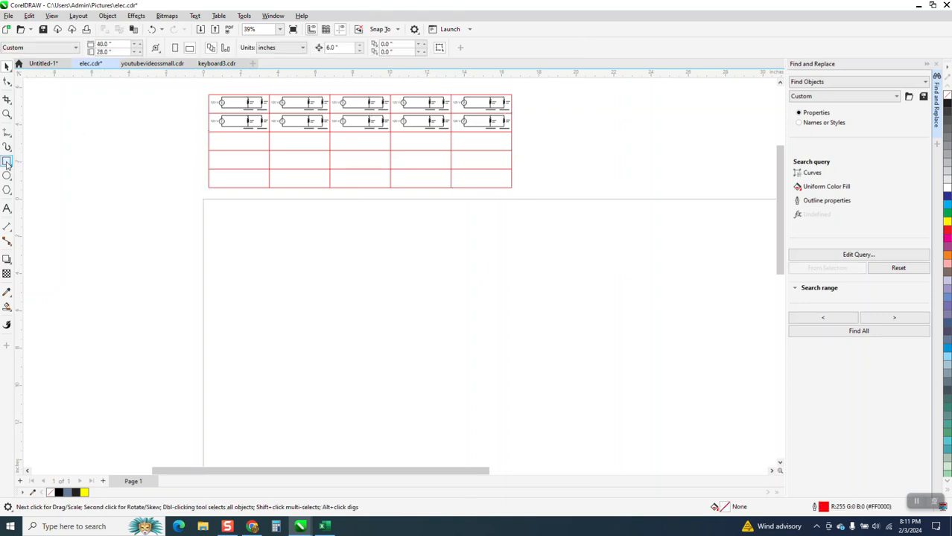
Draw a rectangle on the page below the finished grid and size it to 16.25 by 5 inches.
click(7, 161)
mouse_move(224, 213)
mouse_down()
mouse_move(240, 233)
mouse_move(495, 278)
mouse_move(511, 295)
mouse_up()
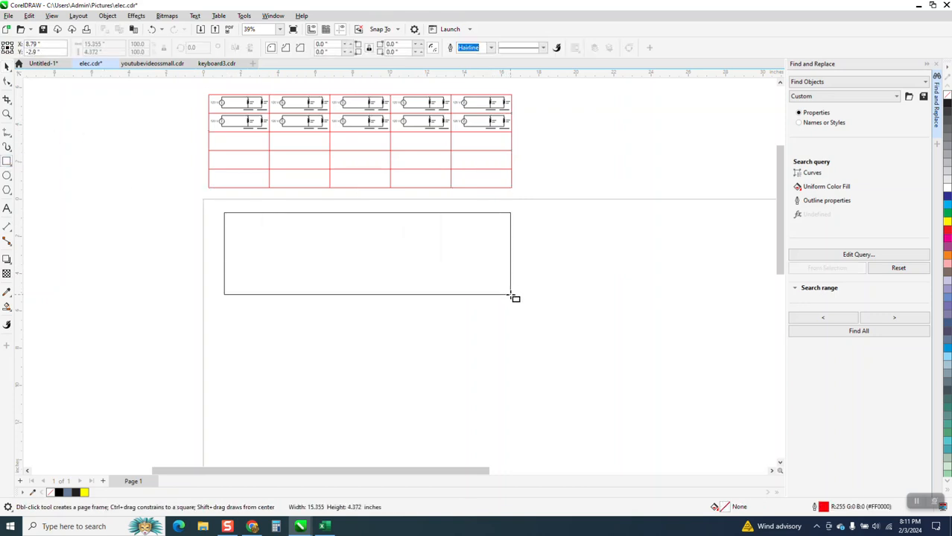
click(95, 44)
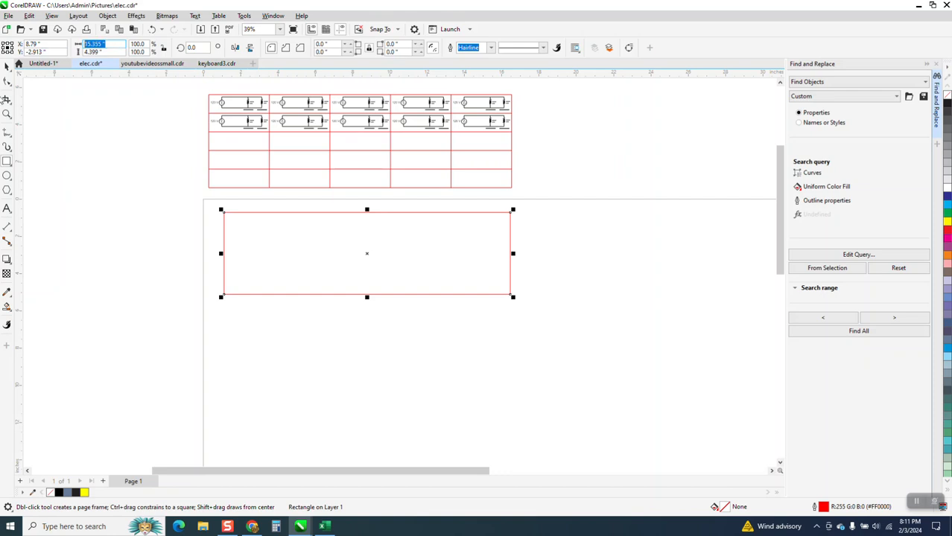
text(16.25)
key(Tab)
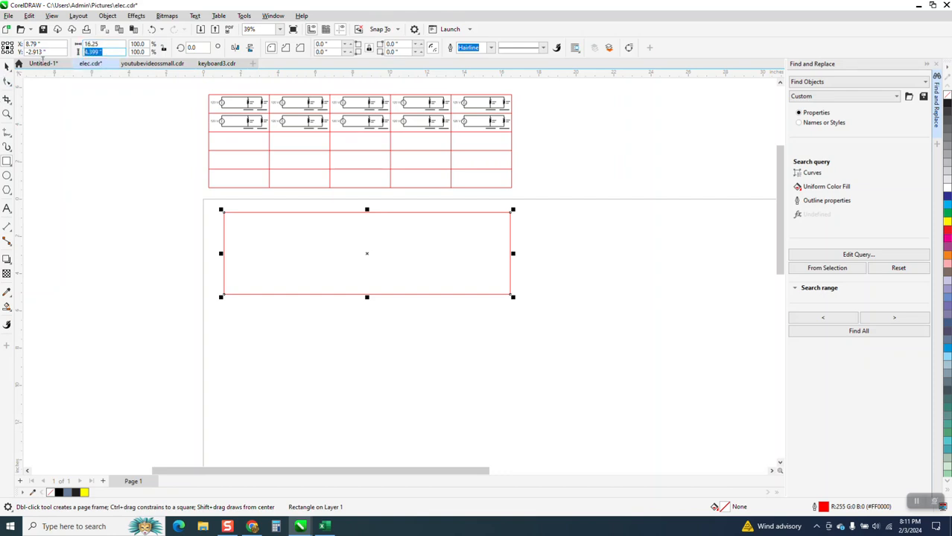
text(5)
key(Return)
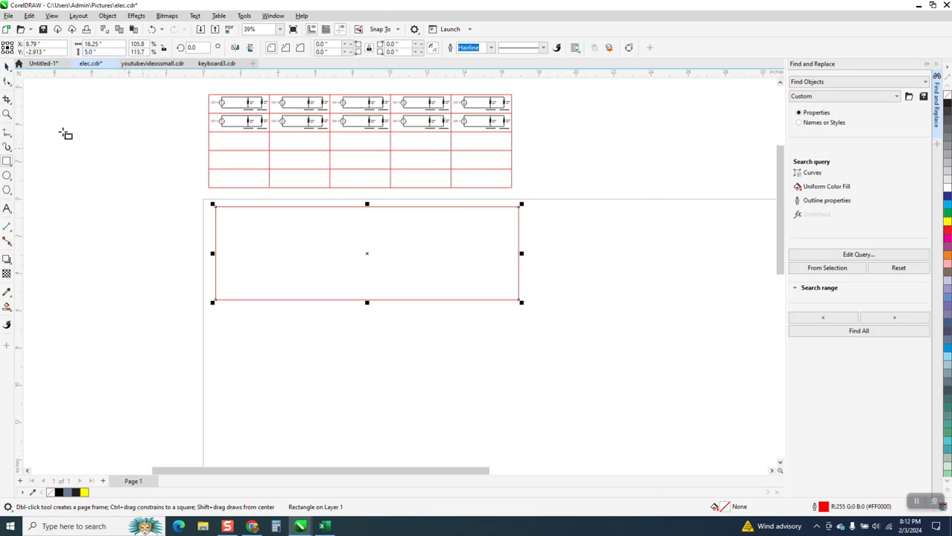
Draw a horizontal 2-point line along the new rectangle's top edge from corner to corner.
click(11, 137)
click(47, 143)
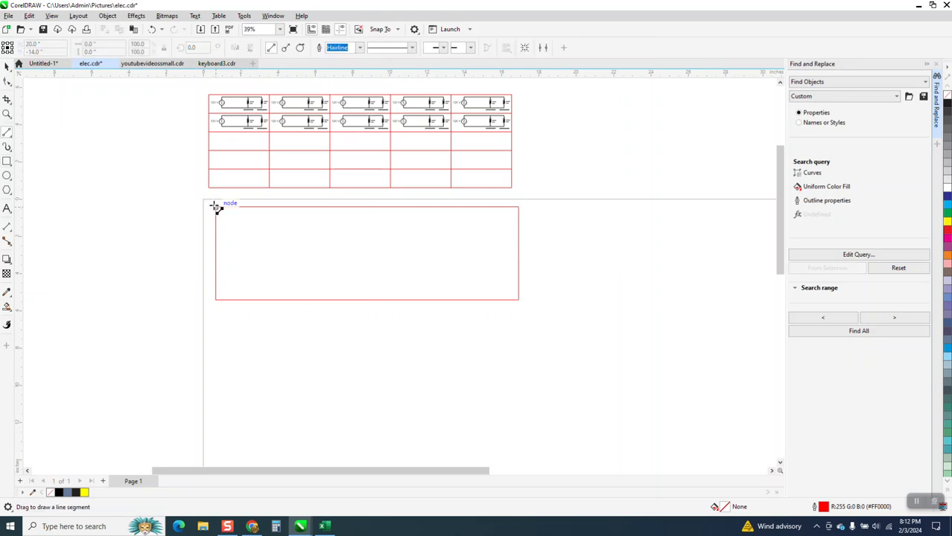
drag(215, 207, 521, 208)
click(6, 67)
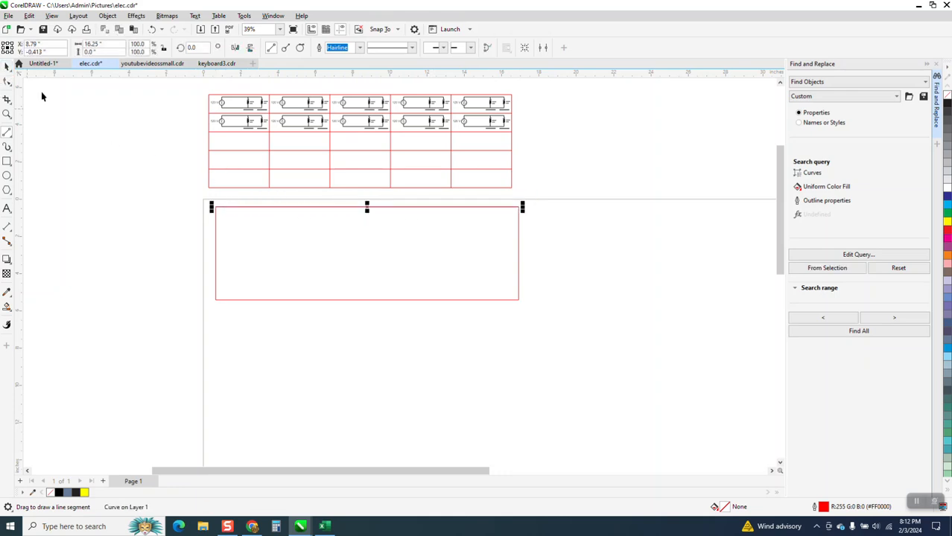
Set the nudge distance to 1 inch and nudge the horizontal line down once from the rectangle's top edge.
text(1)
key(Return)
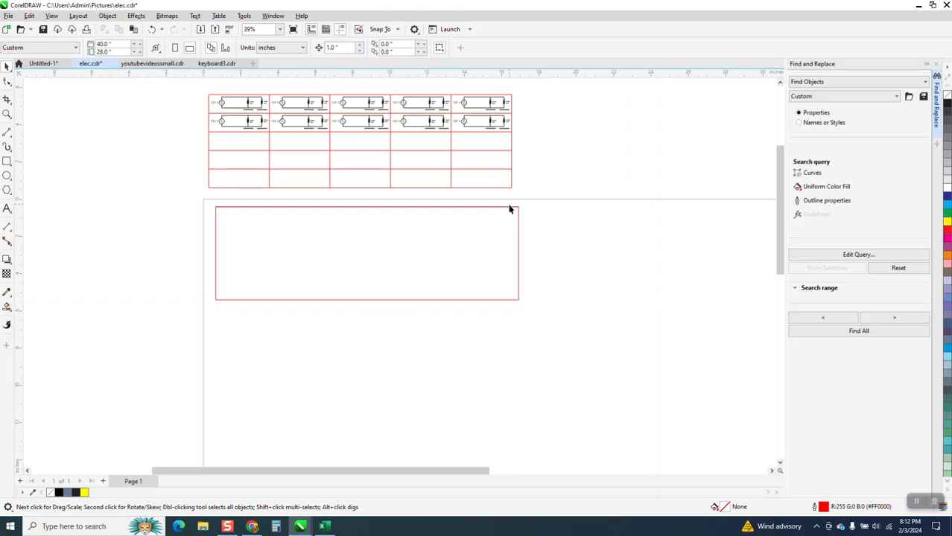
click(505, 208)
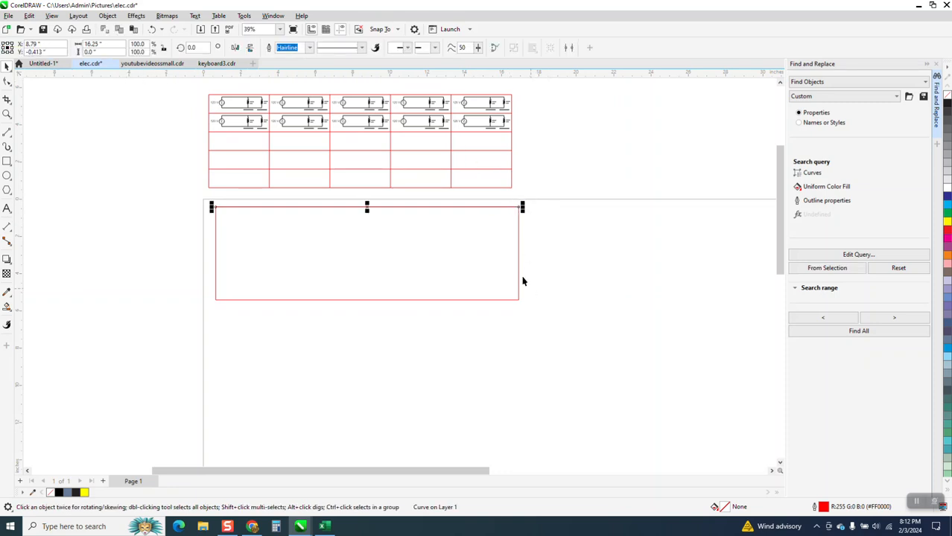
key(Down)
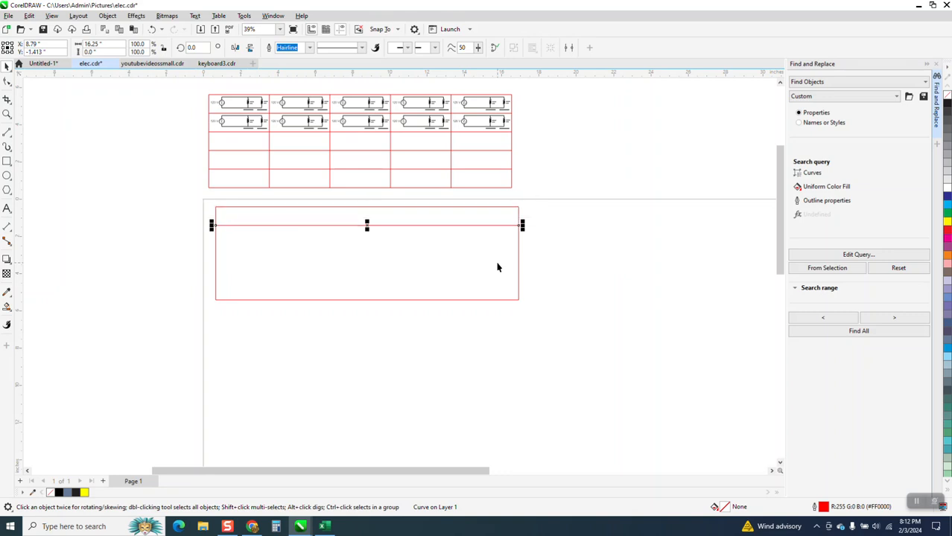
Duplicate the horizontal line three times at 1-inch spacing down the rectangle to form five rows.
key(ctrl+d)
key(ctrl+d)
key(ctrl+d)
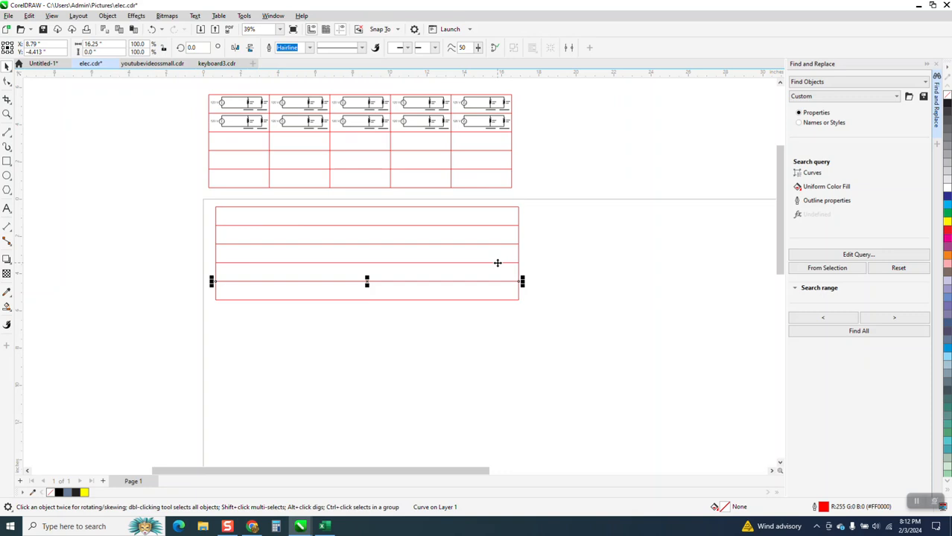
Draw a vertical line about 5.4 inches long beside the page and snap it onto the rectangle's left edge at the bottom corner.
click(7, 132)
drag(163, 221, 162, 325)
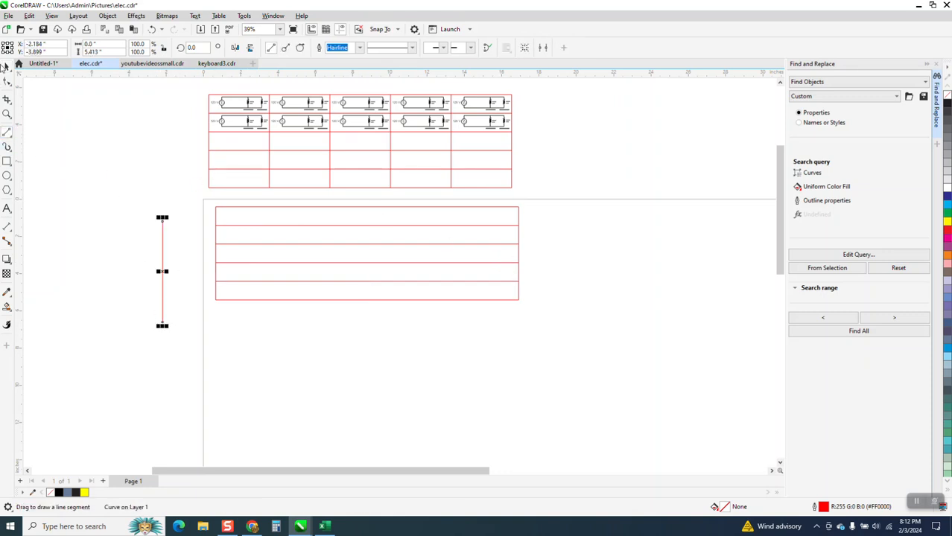
key(space)
drag(163, 221, 216, 204)
drag(215, 308, 215, 301)
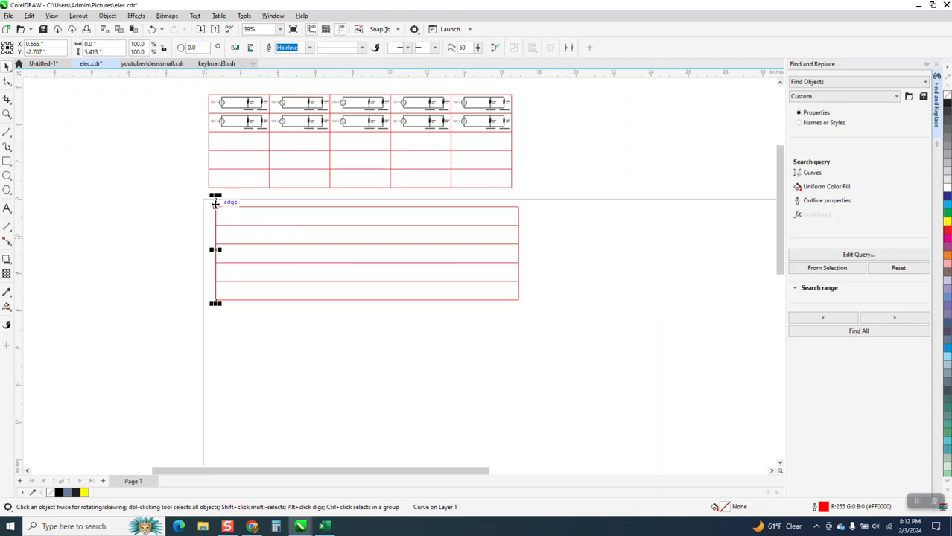
Shorten the vertical line to 5 inches so its upper end meets the rectangle's top-left corner.
click(7, 114)
drag(142, 183, 417, 345)
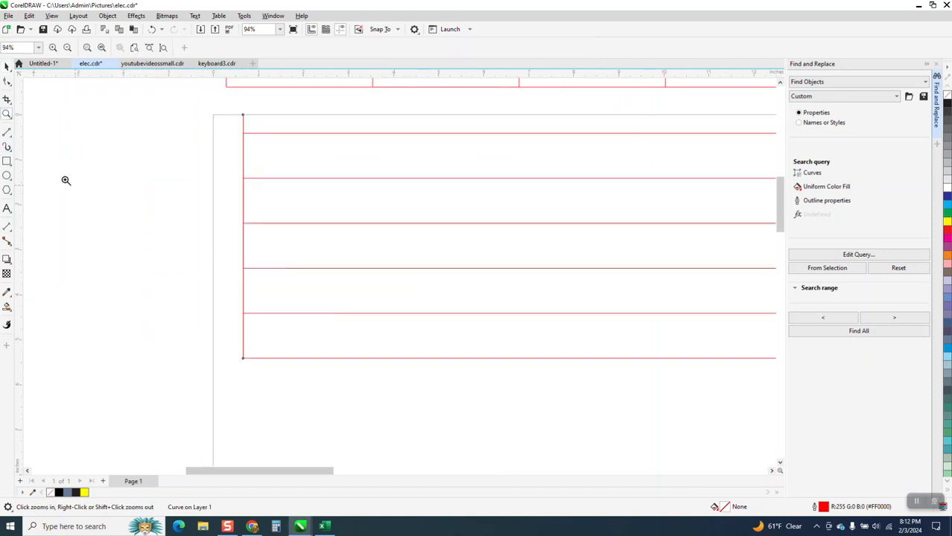
click(7, 67)
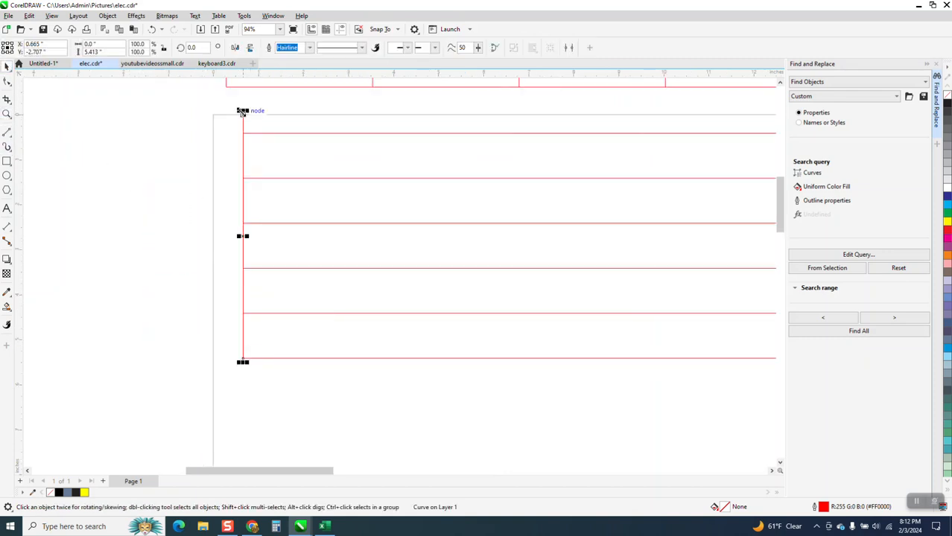
drag(242, 111, 242, 132)
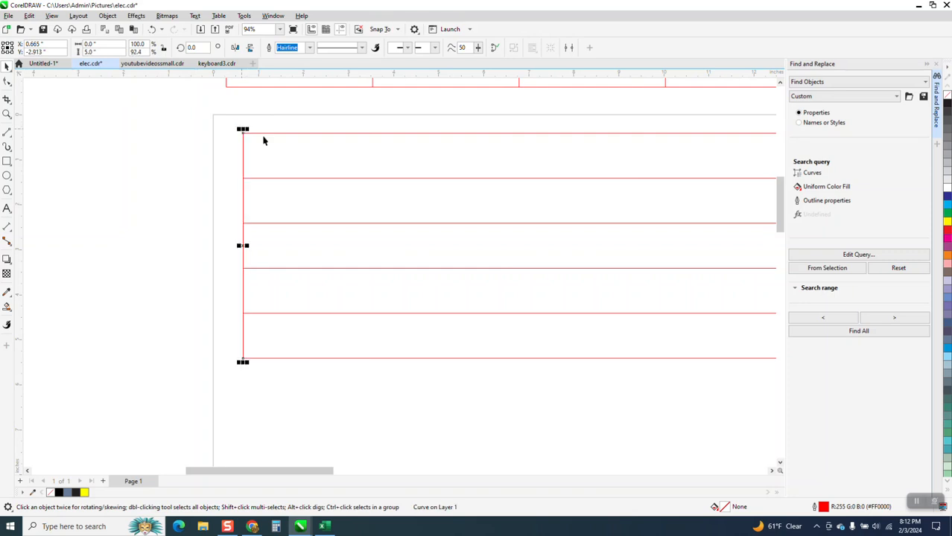
Set the nudge distance to 3.25 inches and nudge the vertical line once to the right from the rectangle's left edge.
click(135, 136)
text(3.25)
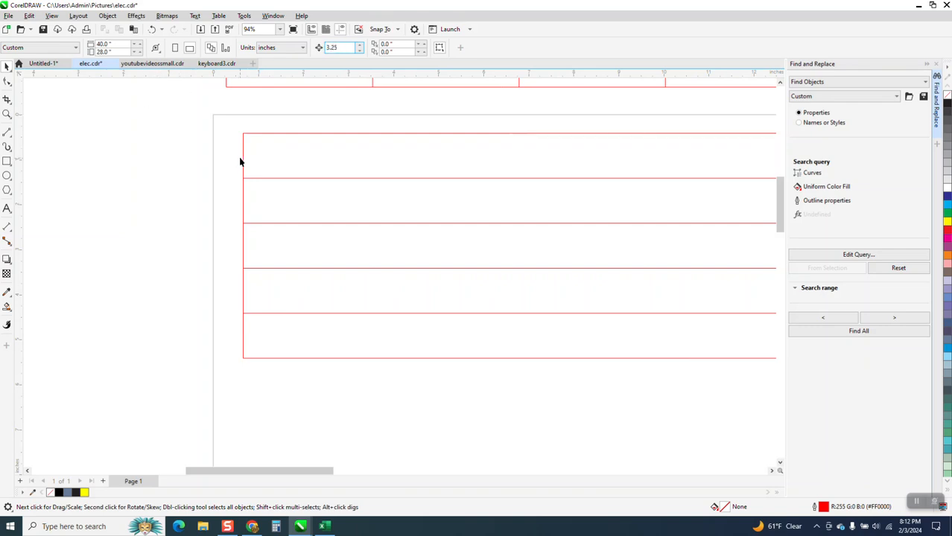
click(243, 160)
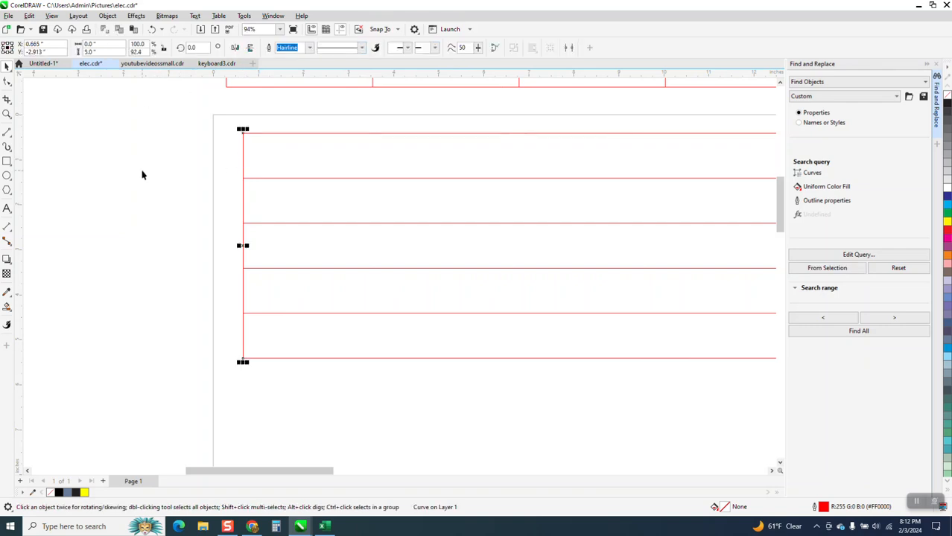
key(Right)
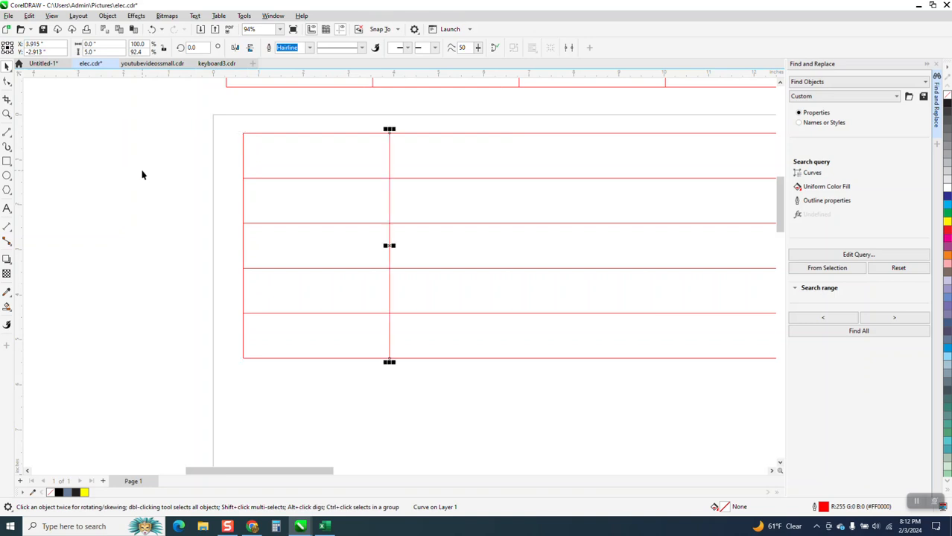
Duplicate the vertical line three times at 3.25-inch spacing to form five columns, and close the Find and Replace docker.
key(ctrl+d)
key(ctrl+d)
key(ctrl+d)
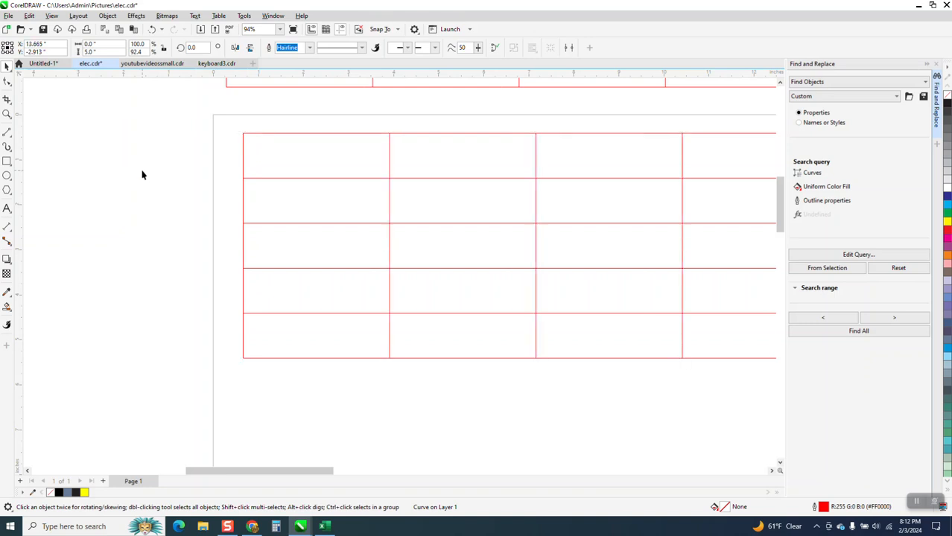
scroll(218, 288, down, 2)
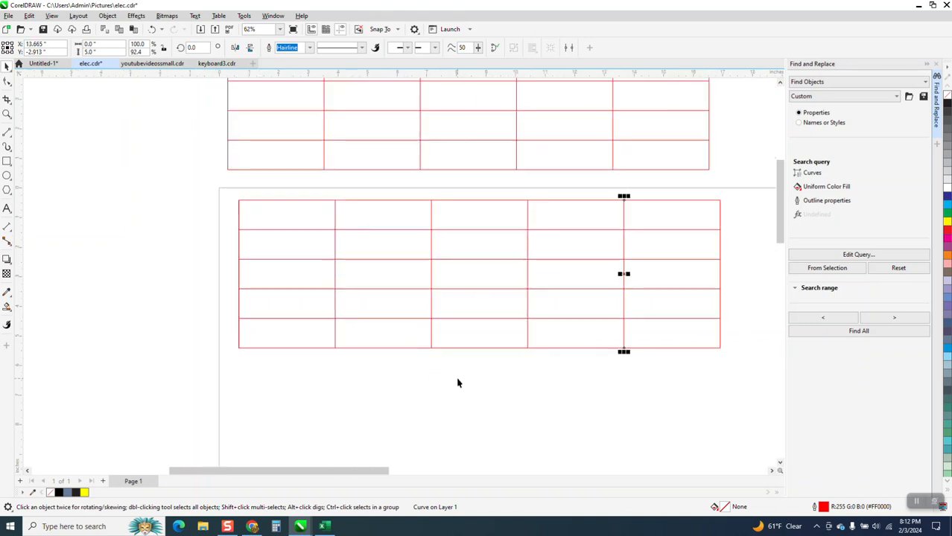
click(937, 65)
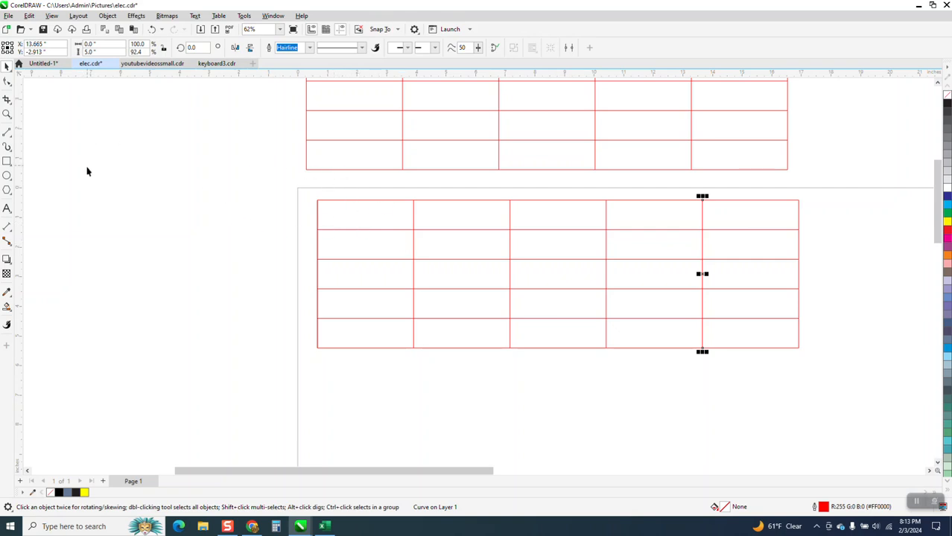
Check the overlapping vertical line on the new grid's left edge and the outer rectangle beneath it.
click(317, 222)
click(321, 209)
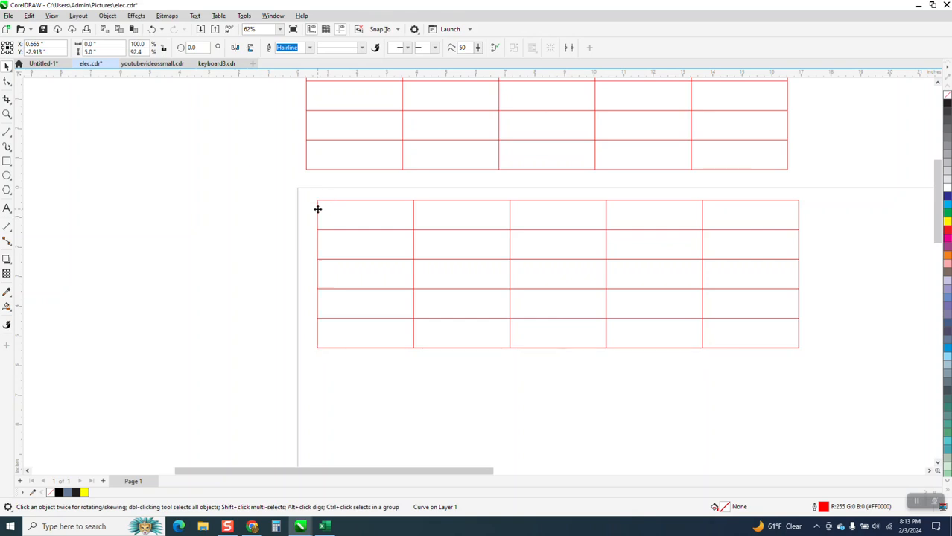
click(365, 217)
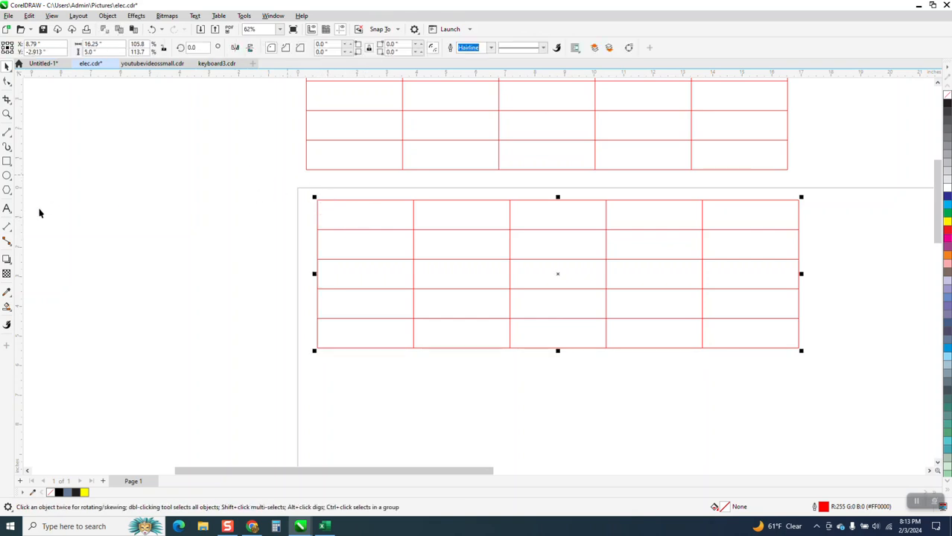
Smart-fill the first two cells of the new grid's top row with yellow, and undo both fills.
click(7, 305)
click(340, 214)
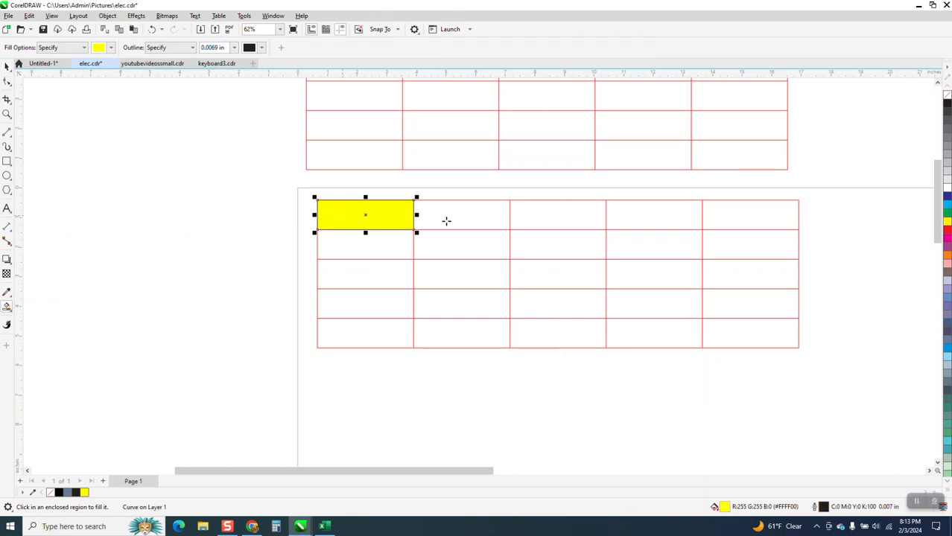
click(491, 221)
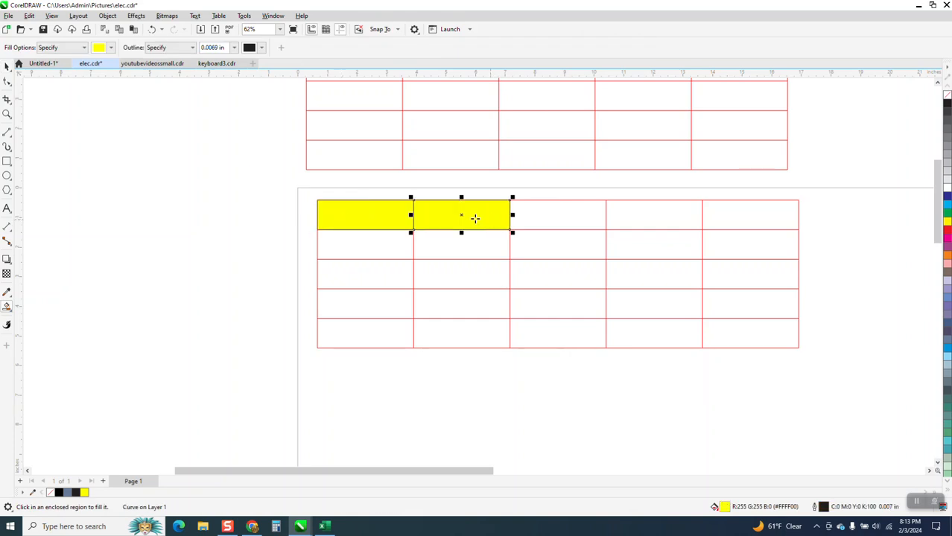
click(151, 29)
click(151, 29)
Delete both tag grids together with the circuit diagrams to clear the drawing.
scroll(238, 213, down, 2)
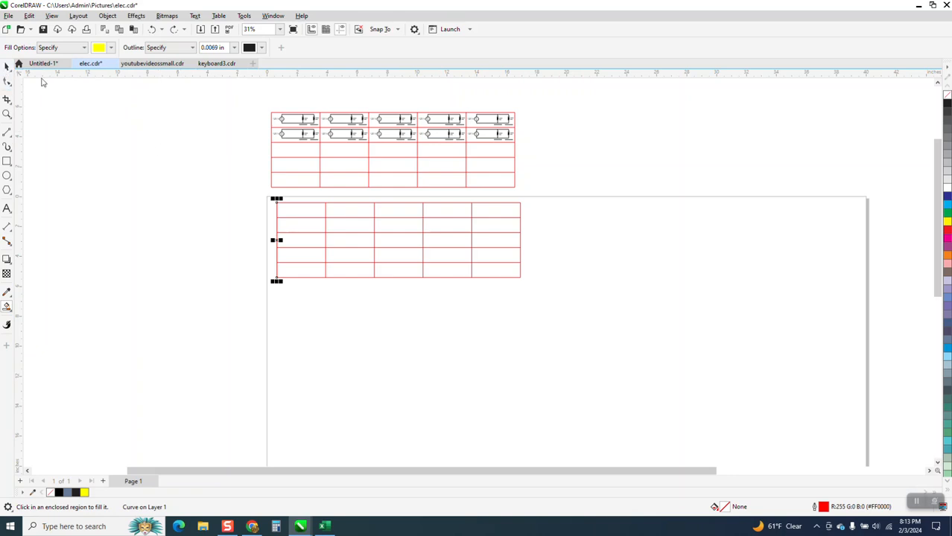
click(6, 66)
drag(226, 104, 593, 309)
key(Delete)
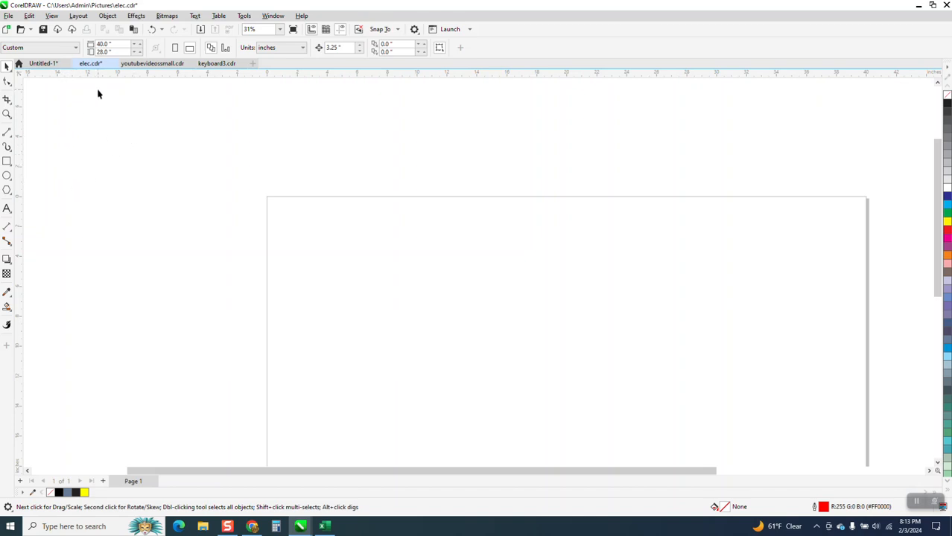
click(152, 29)
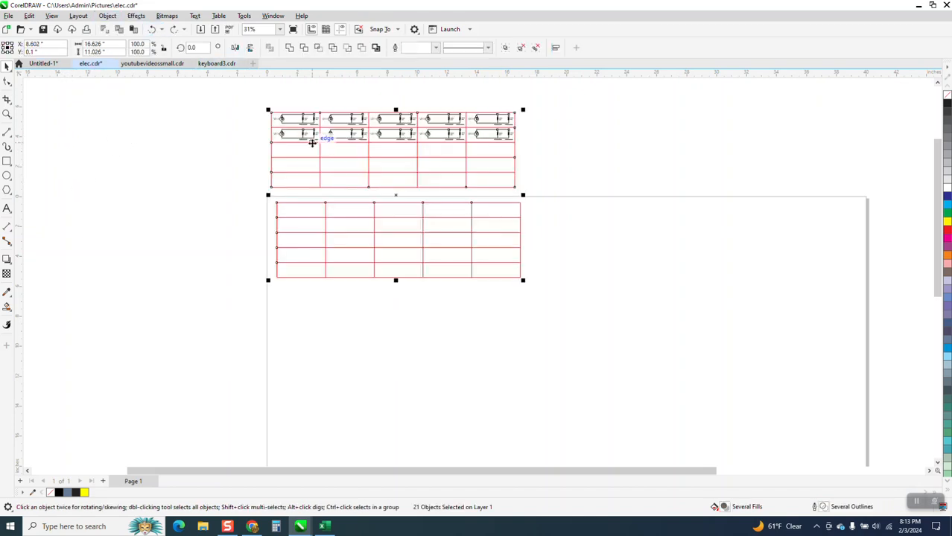
click(230, 161)
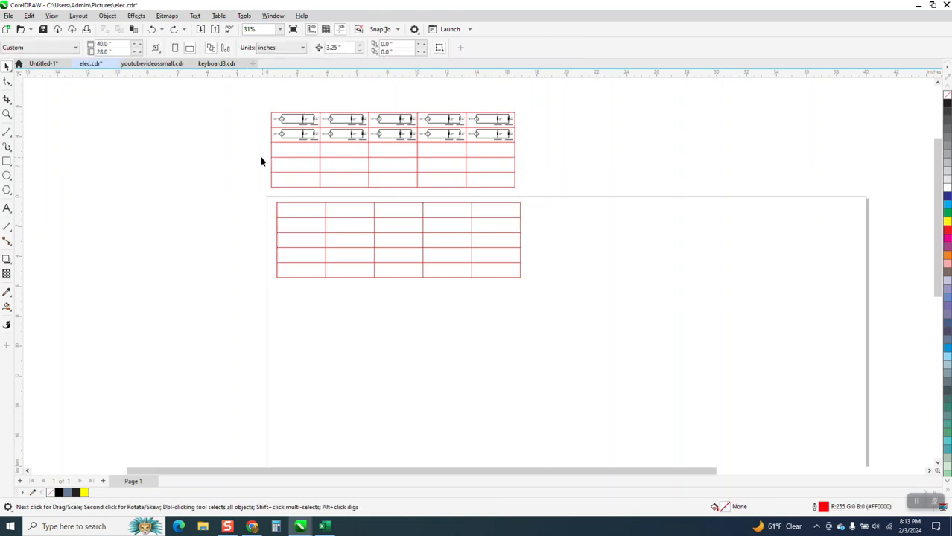
drag(428, 270, 599, 310)
key(Delete)
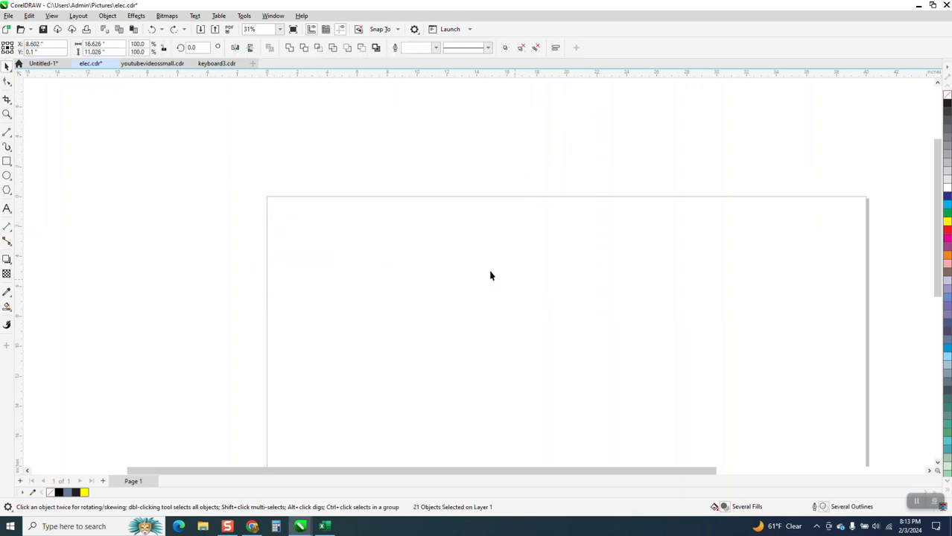
Draw a rectangle near the page's upper-left corner and size it to 3.25 by 1 inch.
click(8, 162)
drag(285, 205, 341, 229)
click(93, 44)
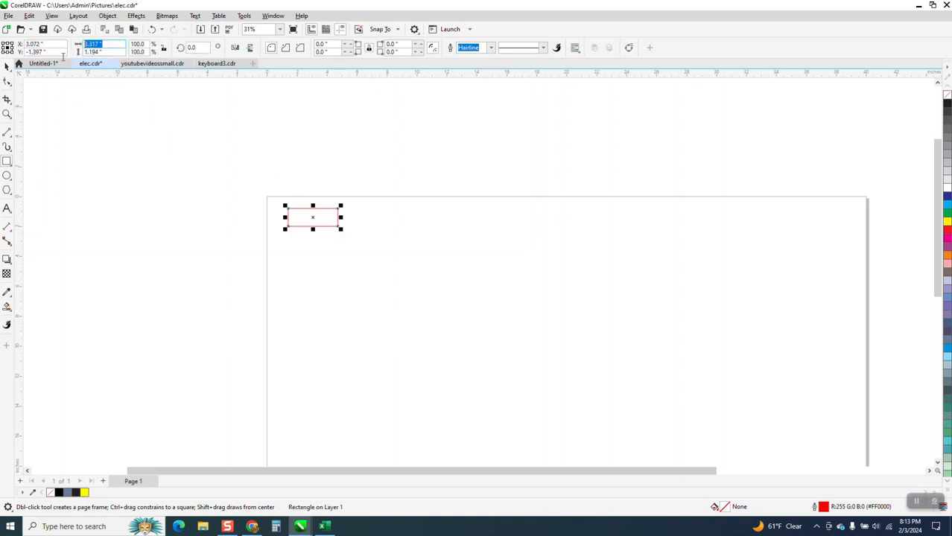
text(3.25)
key(Tab)
text(1)
key(Return)
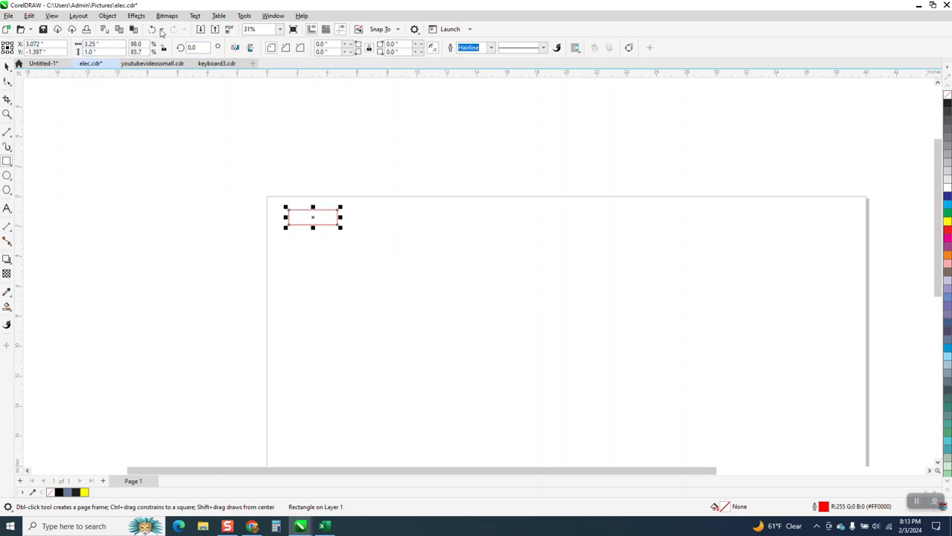
Show the Scripts docker and run the TagCut macro from Module1 on the selected rectangle.
click(244, 16)
mouse_move(256, 68)
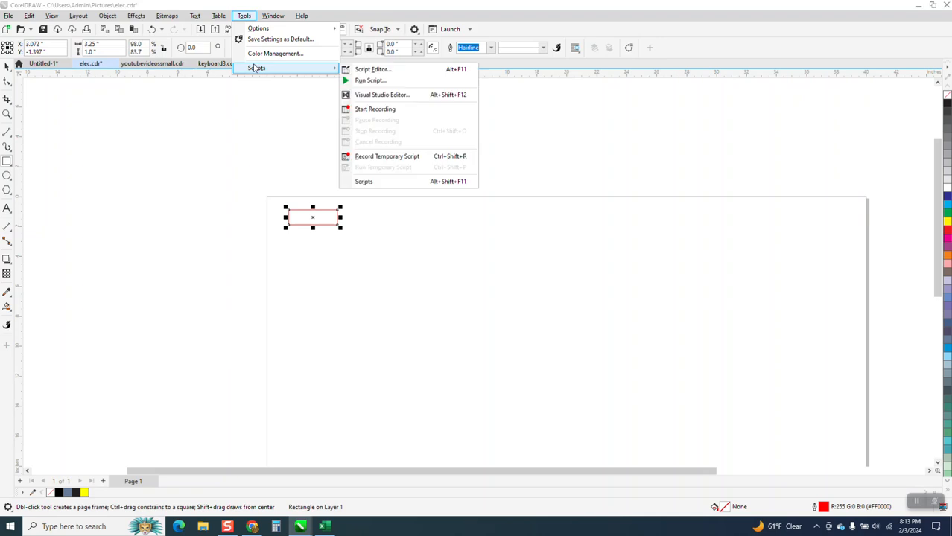
click(360, 180)
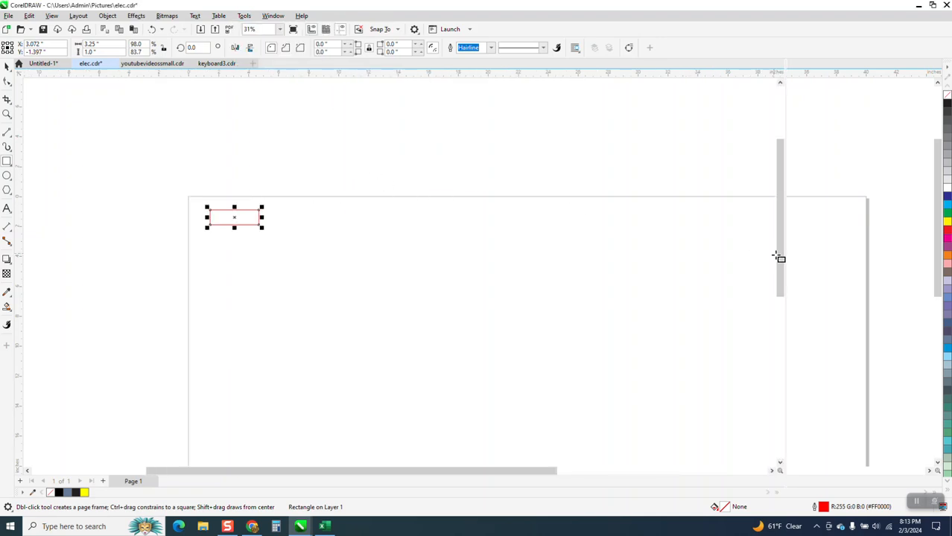
click(860, 249)
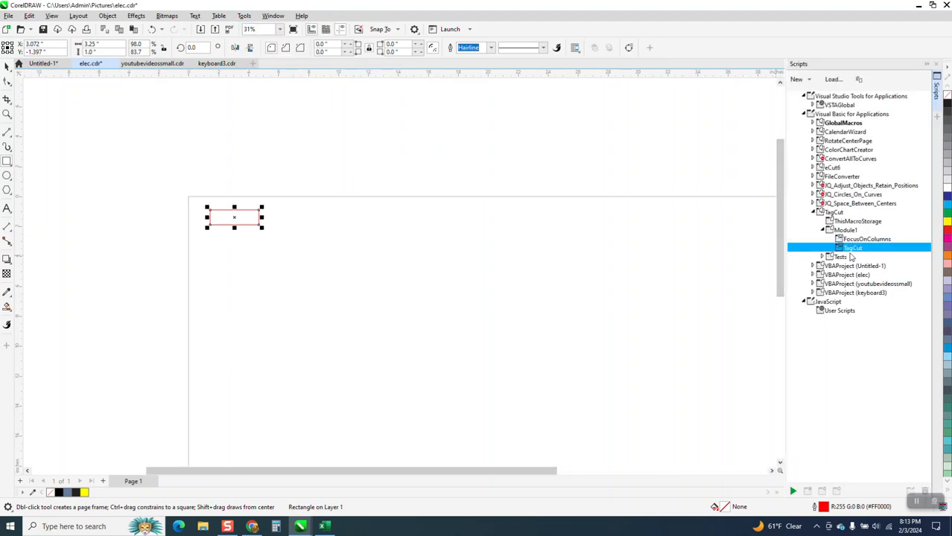
double_click(851, 248)
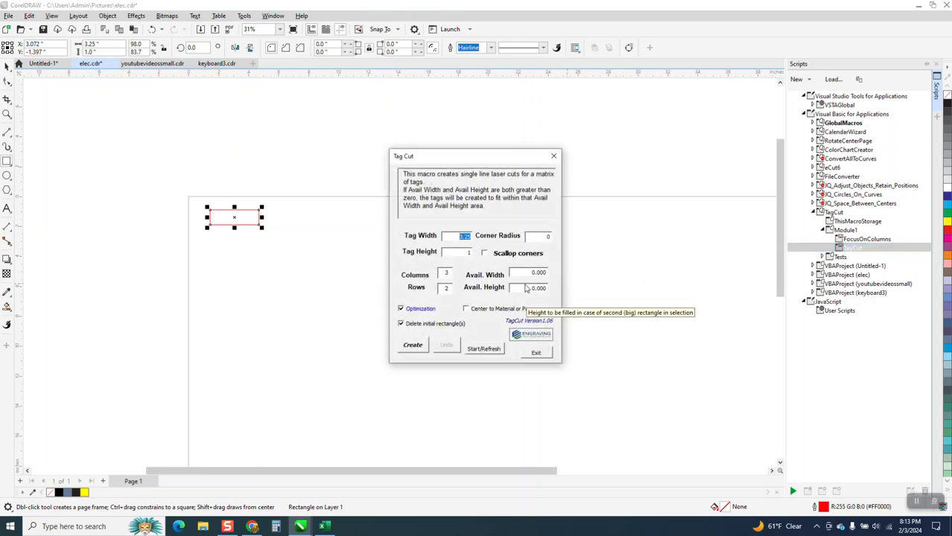
Create a tag matrix of 3 columns by 2 rows with a 0.1 corner radius, and exit the macro.
click(547, 236)
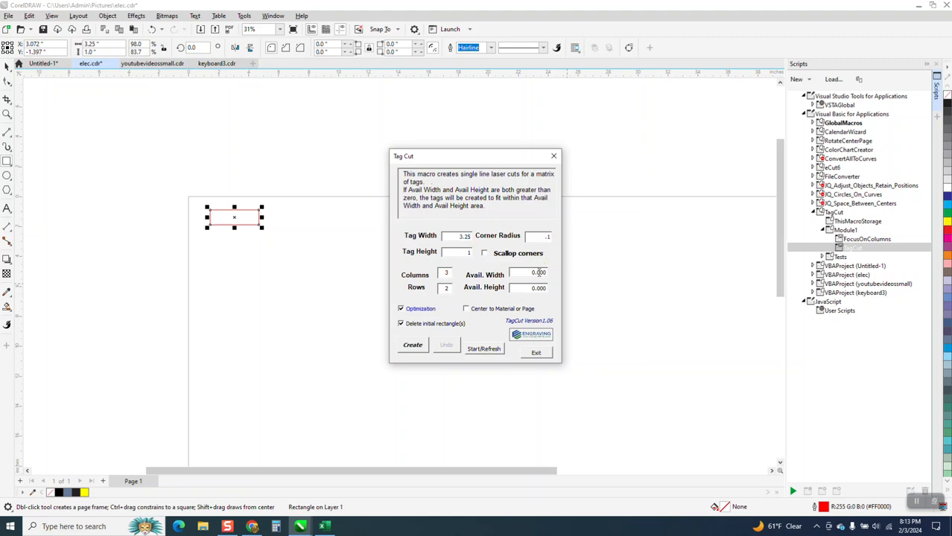
click(421, 345)
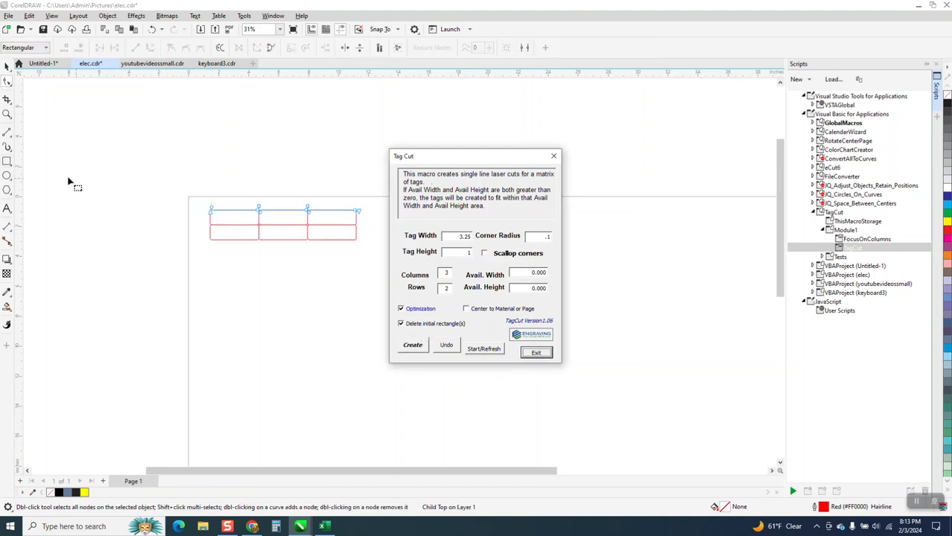
click(9, 115)
drag(196, 194, 399, 266)
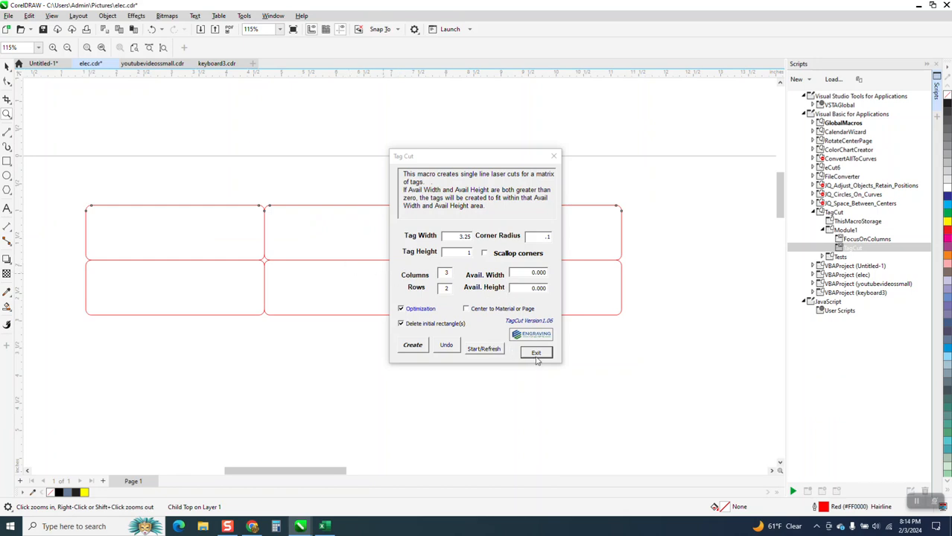
click(536, 354)
click(7, 66)
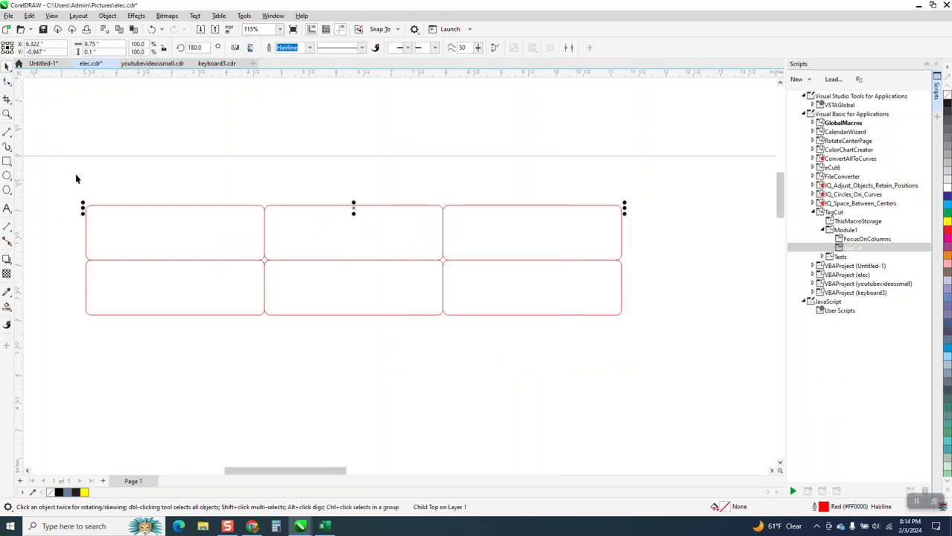
Select the whole rounded-corner tag matrix, ungroup it into separate cut lines, and deselect everything.
click(6, 114)
drag(64, 198, 779, 367)
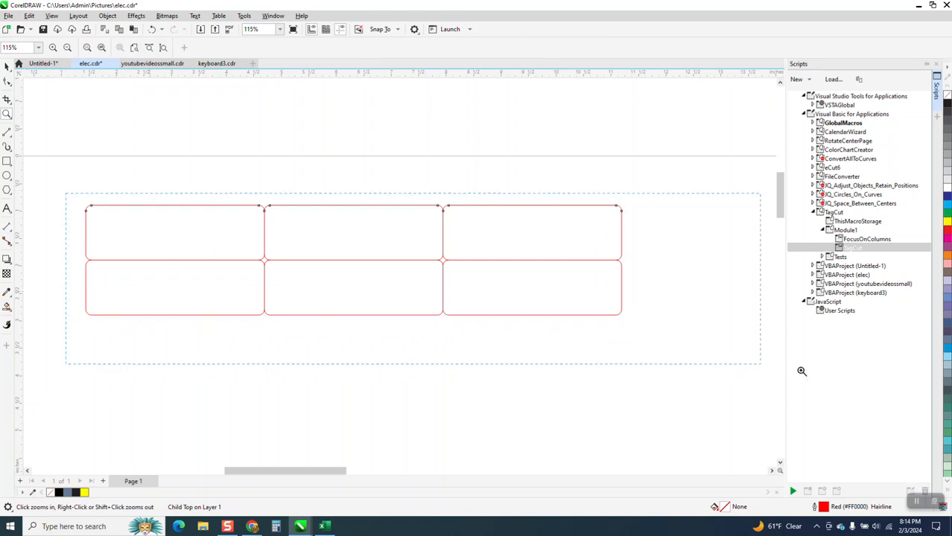
right_click(598, 375)
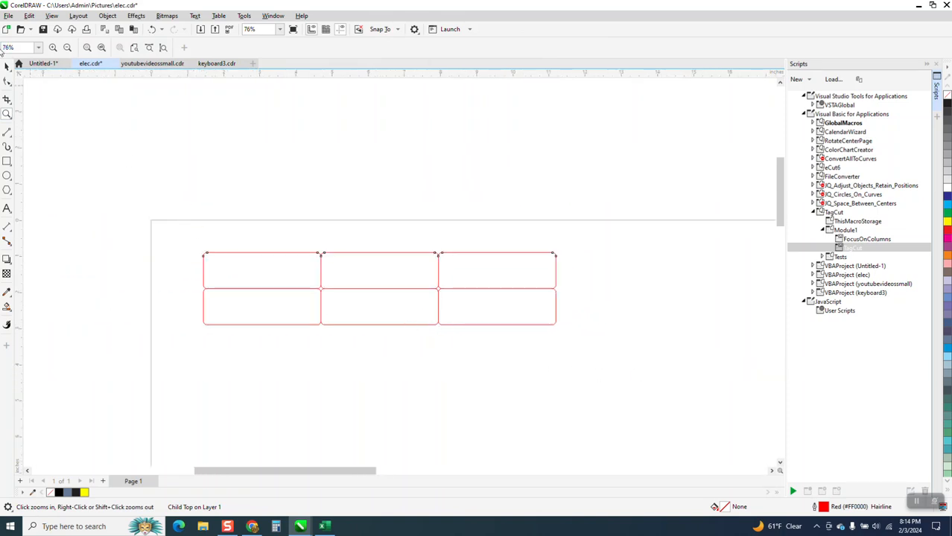
click(4, 66)
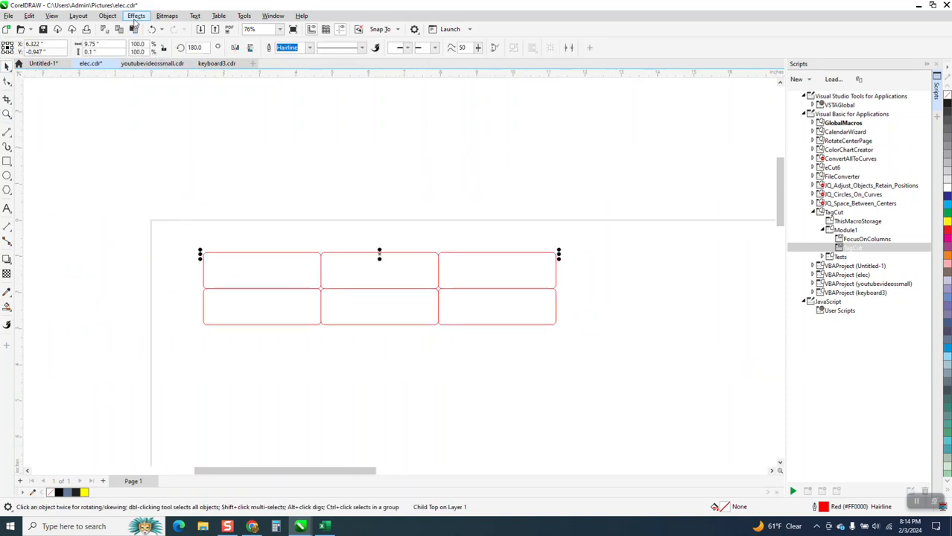
drag(162, 197, 631, 366)
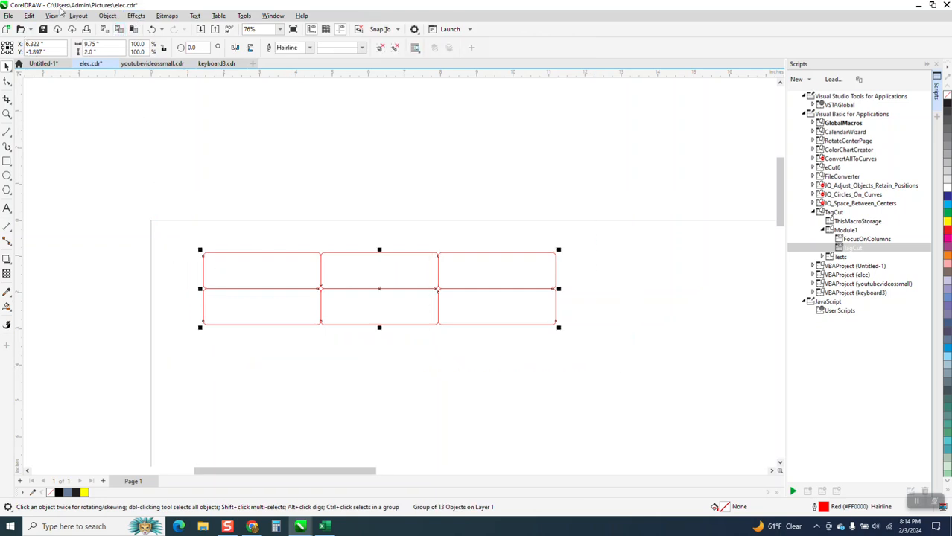
click(109, 16)
mouse_move(136, 184)
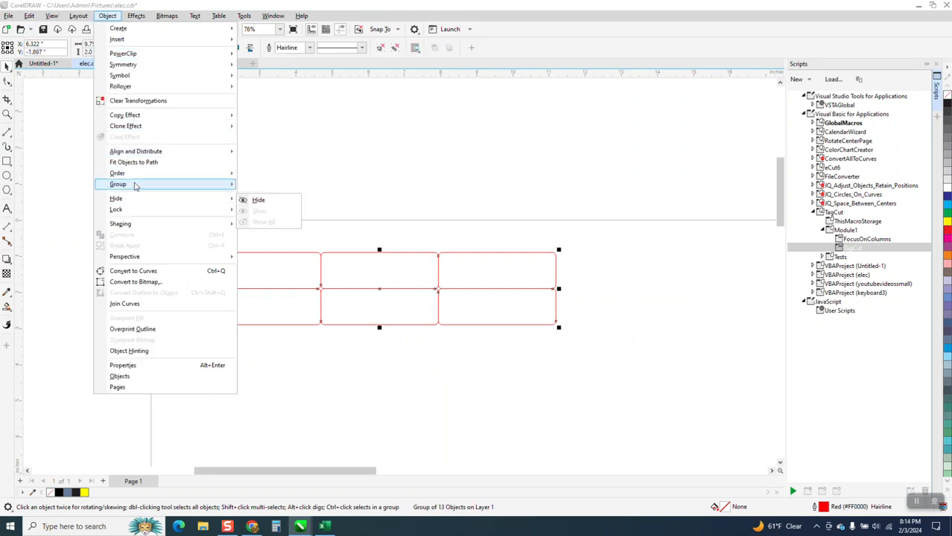
click(263, 196)
click(280, 179)
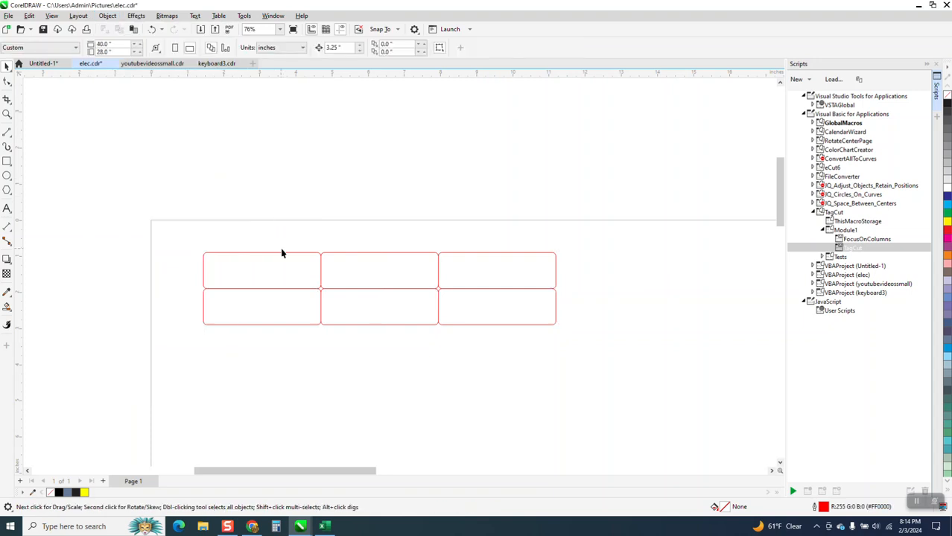
Pull the top edge line and several divider segments of the tag matrix away to separate the individual cut lines.
drag(284, 257, 282, 207)
drag(320, 270, 359, 256)
drag(333, 292, 310, 293)
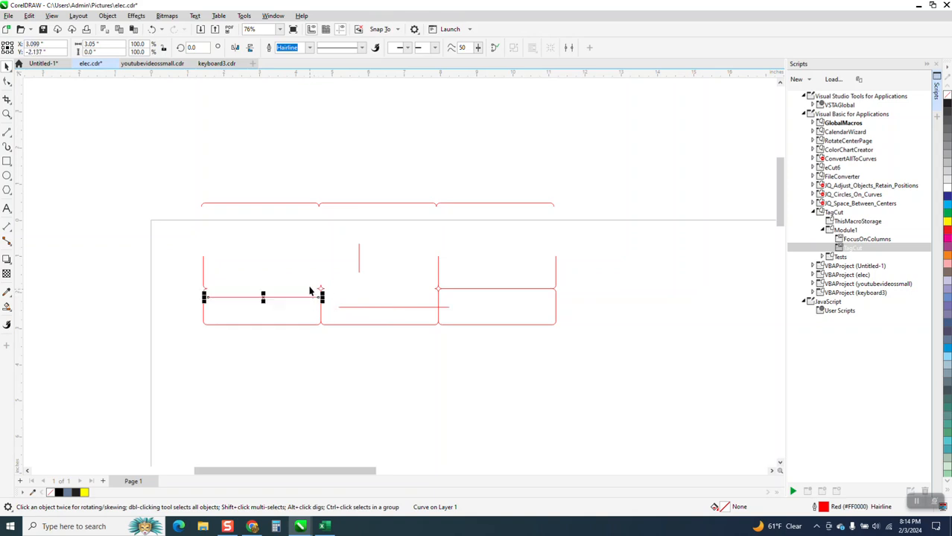
Undo the four moves of the cut lines and redo them.
click(152, 30)
click(152, 30)
click(152, 30)
click(151, 30)
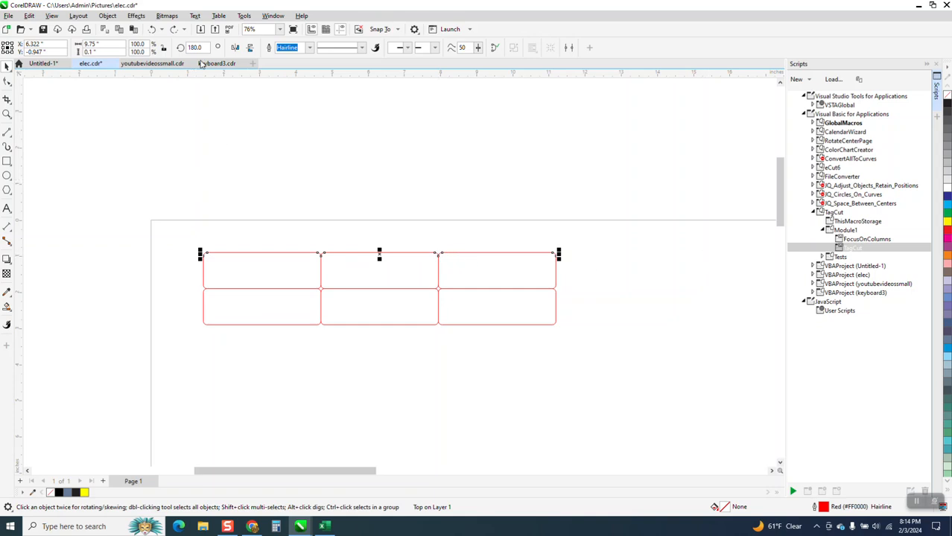
click(173, 32)
click(173, 31)
click(173, 32)
click(173, 31)
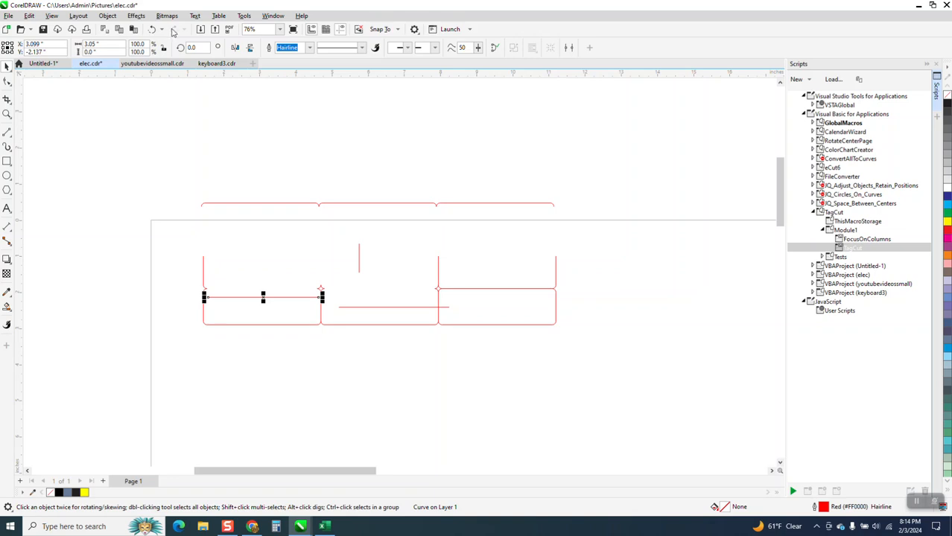
Undo the cut line moves, the ungrouping, the tag matrix creation and the rectangle's resizing.
click(151, 30)
click(151, 30)
click(151, 30)
click(151, 30)
click(152, 30)
click(151, 30)
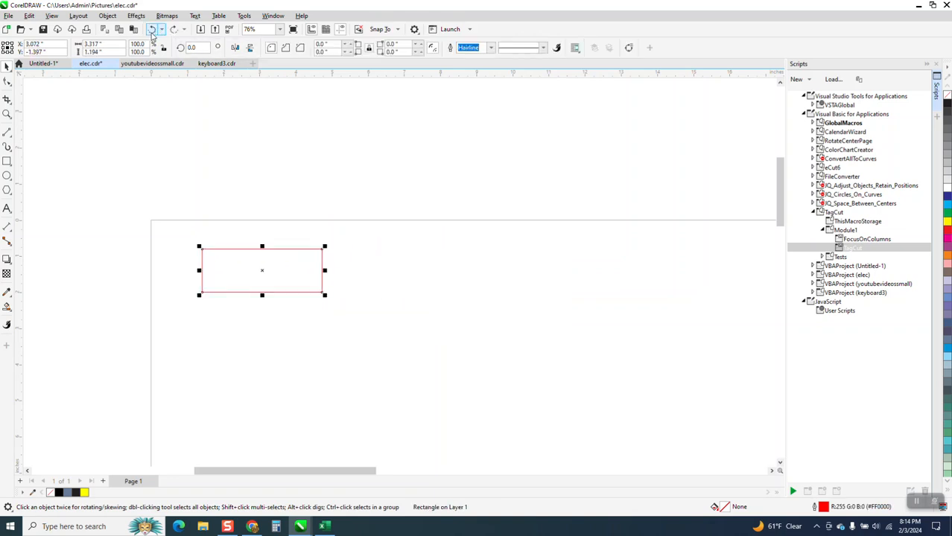
click(862, 250)
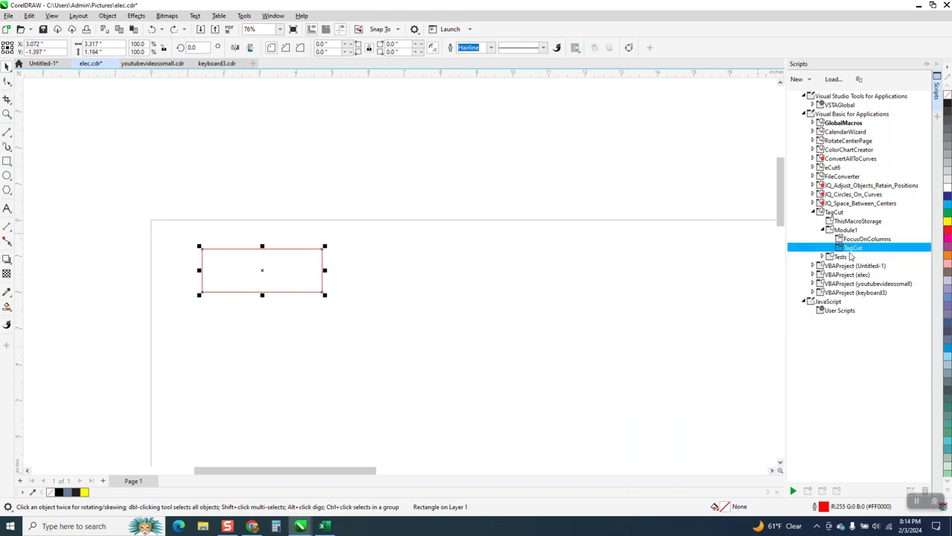
double_click(860, 250)
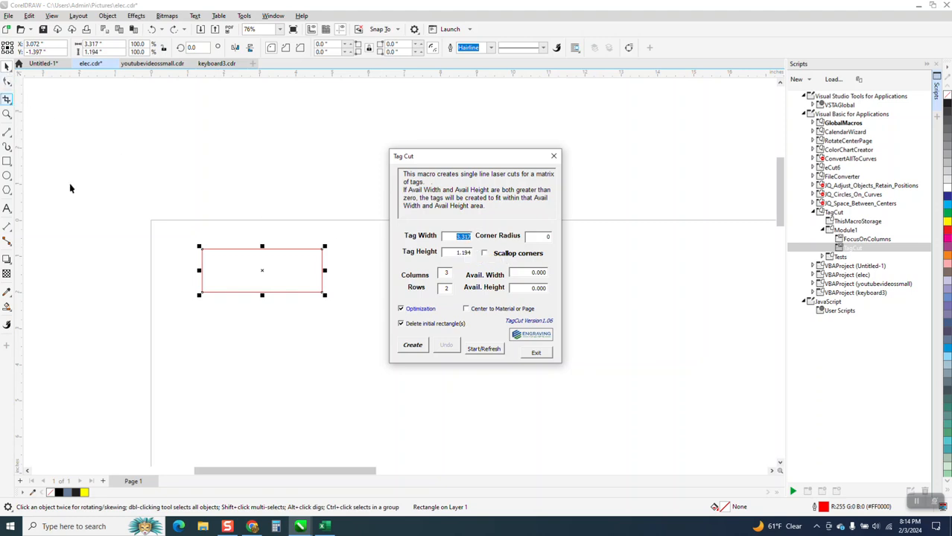
click(536, 352)
Resize the red rectangle to 3.25 inches wide and 1 inch high.
click(288, 266)
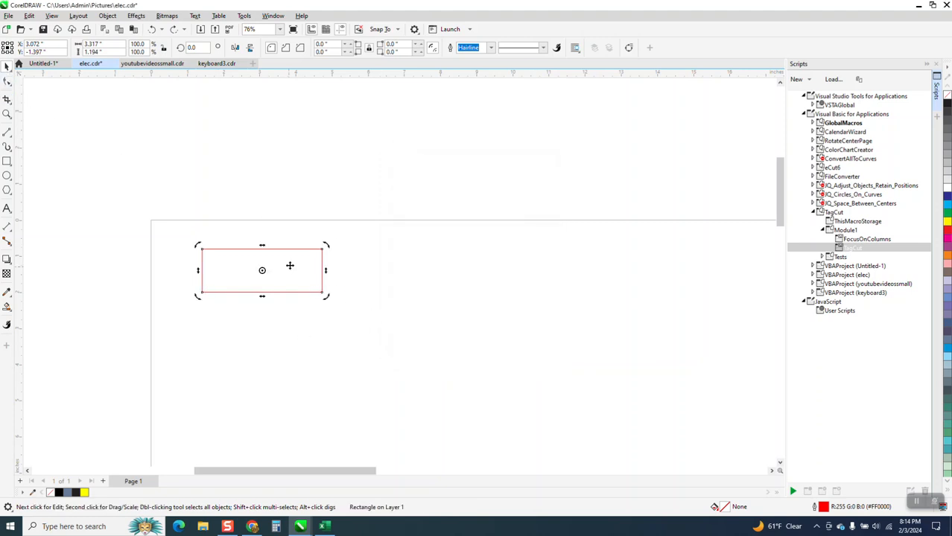
click(104, 45)
text(3.25)
key(Tab)
text(1)
key(Return)
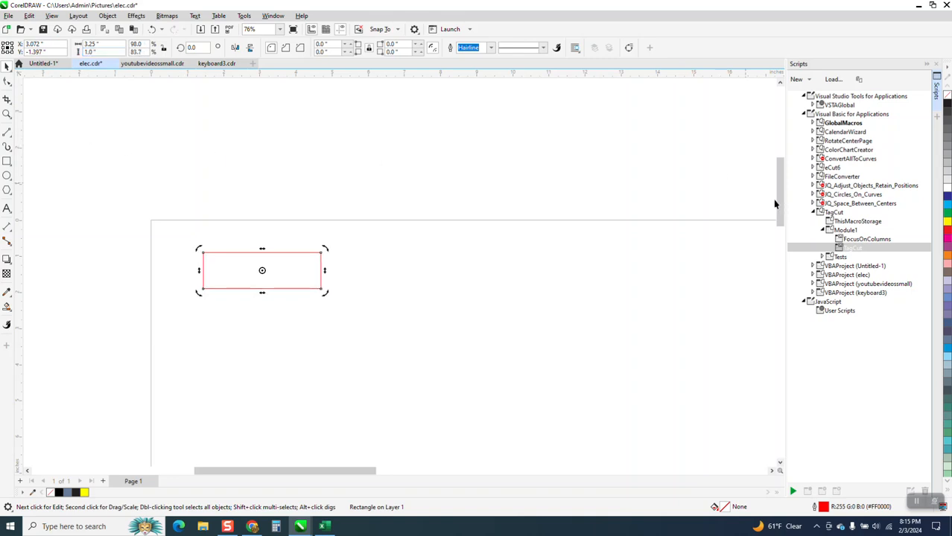
Run the TagCut macro on the resized rectangle to create a tag matrix of 11 columns and 15 rows.
click(847, 248)
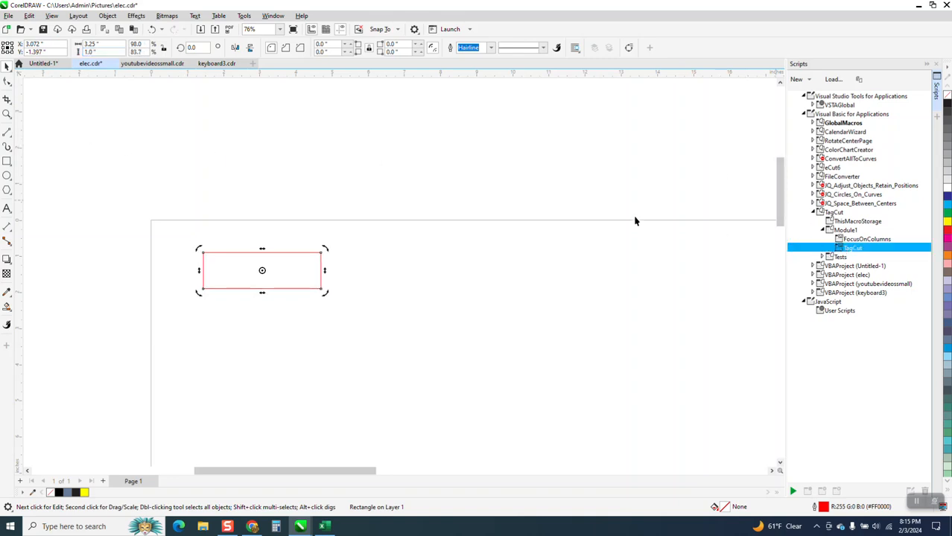
double_click(847, 248)
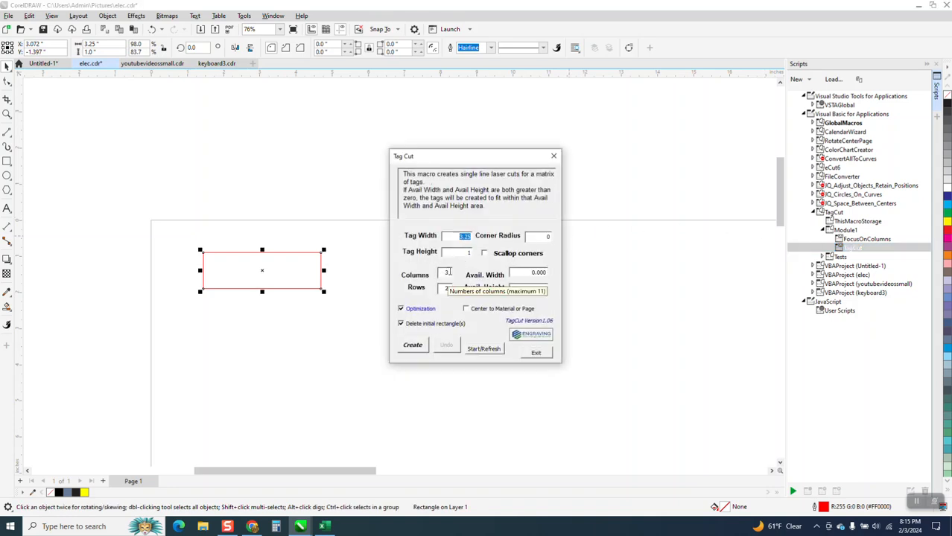
double_click(447, 272)
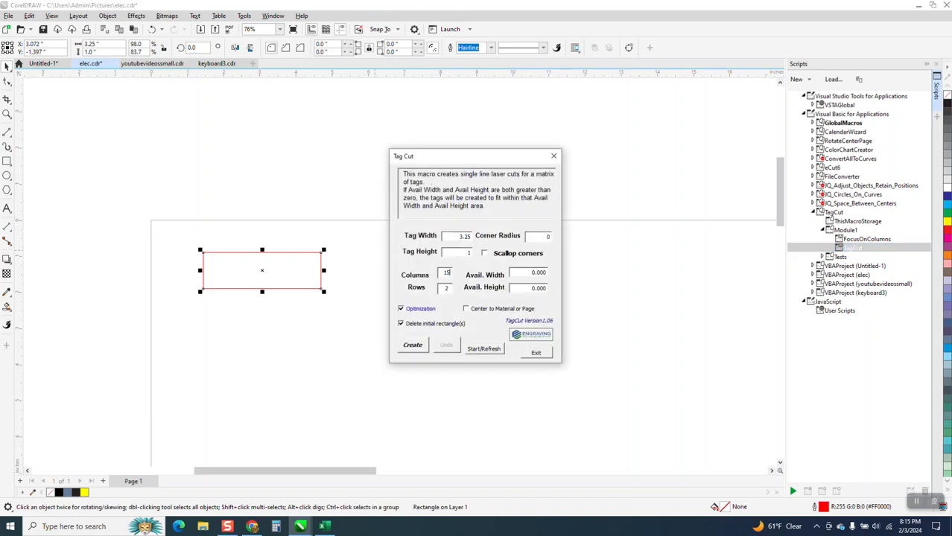
click(447, 289)
drag(452, 276, 443, 275)
click(445, 288)
drag(450, 288, 413, 291)
click(413, 345)
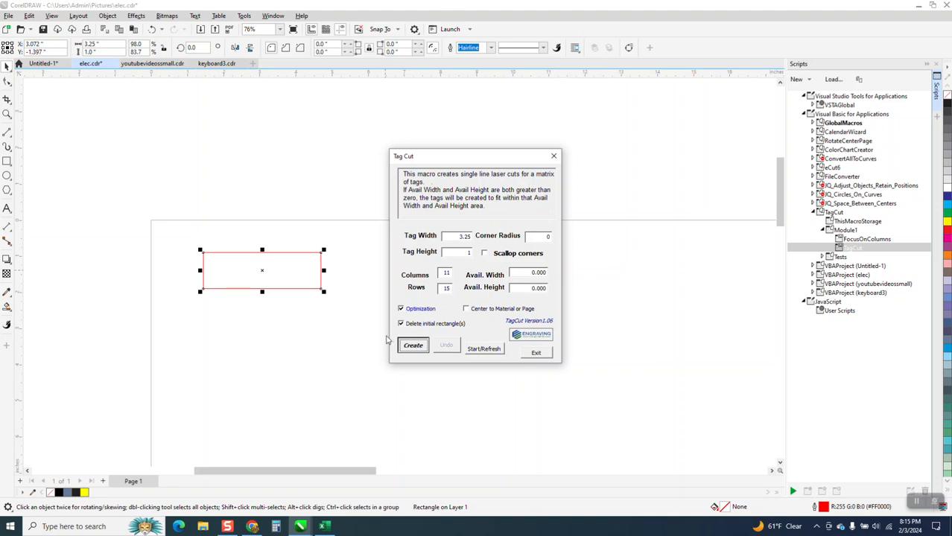
Undo the 15-row tag matrix and move the rectangle into the page's top-left corner.
scroll(290, 193, down, 5)
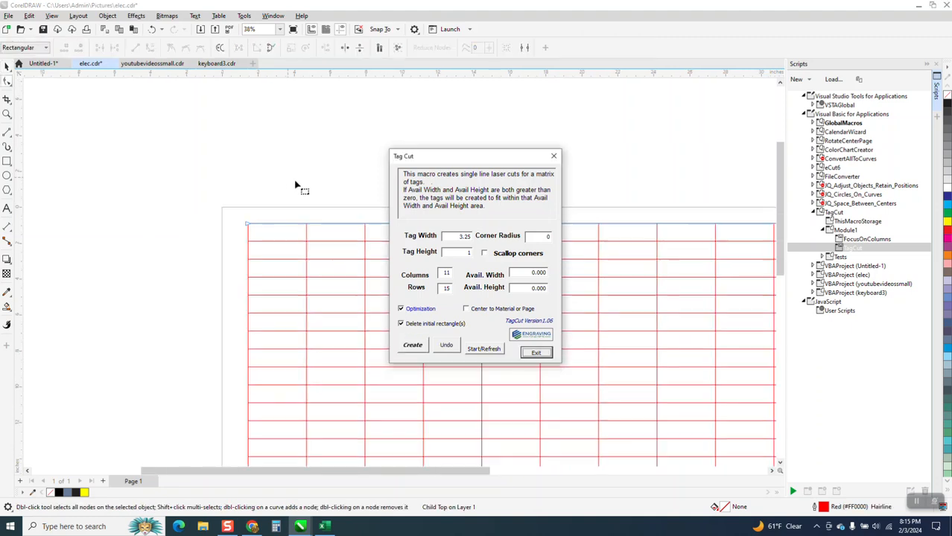
click(7, 66)
drag(492, 162, 781, 158)
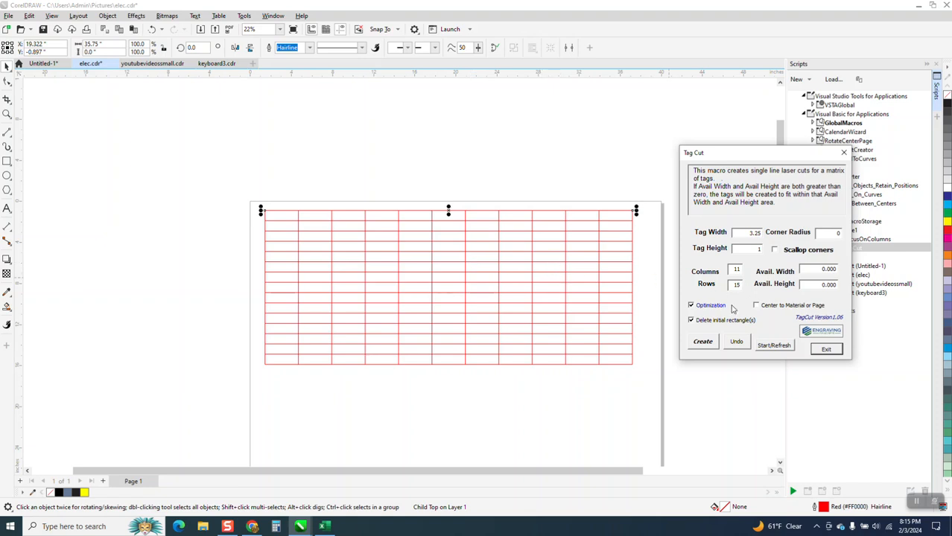
click(739, 344)
drag(281, 215, 267, 210)
Create a square-cornered tag matrix of 11 columns and 10 rows with TagCut and close the macro dialog.
click(737, 269)
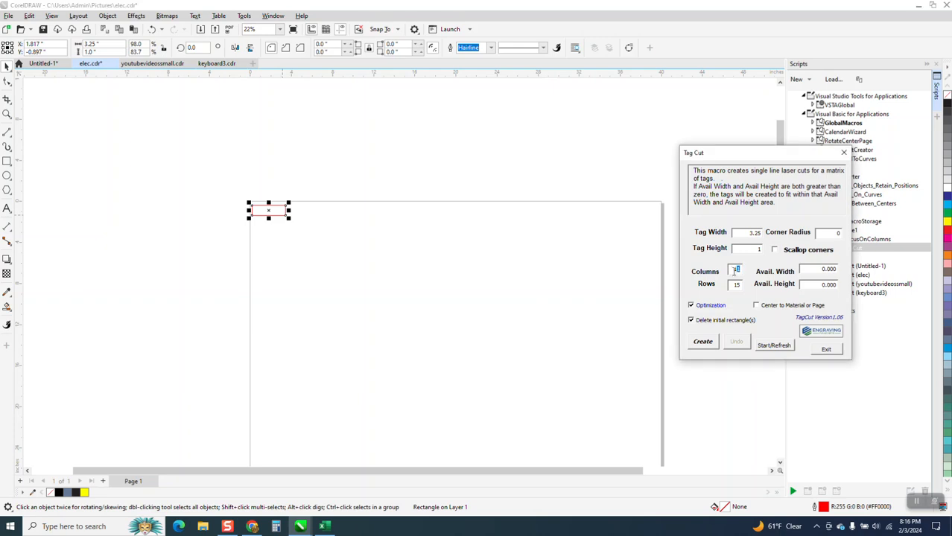
text(12)
click(740, 284)
click(703, 343)
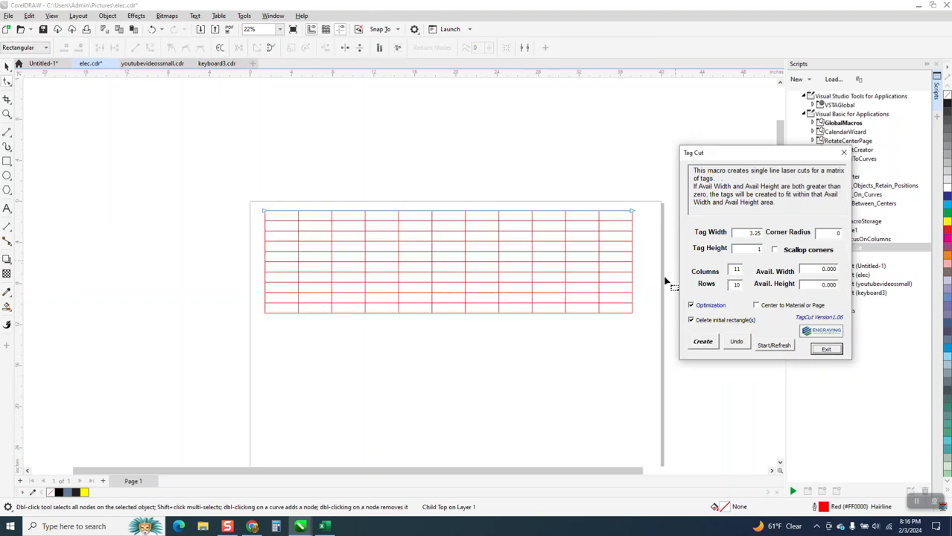
click(334, 240)
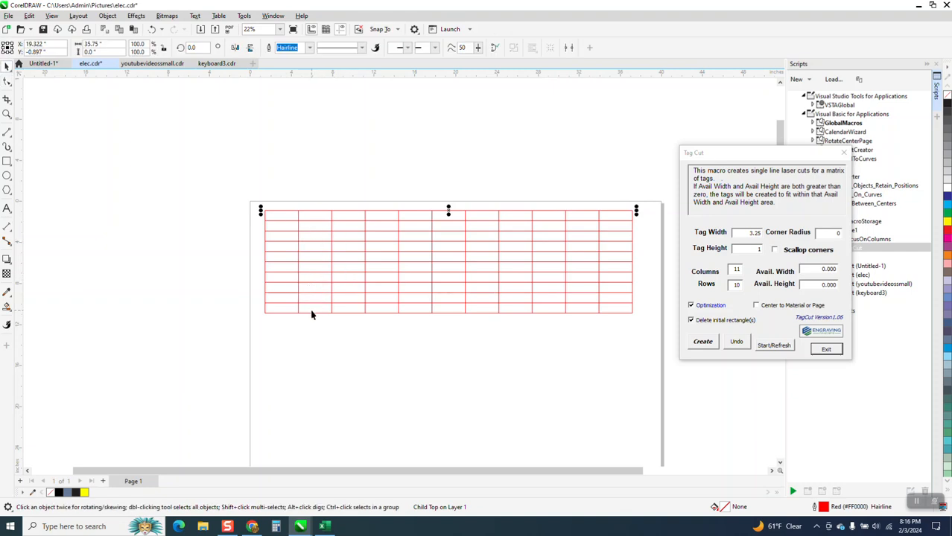
click(844, 152)
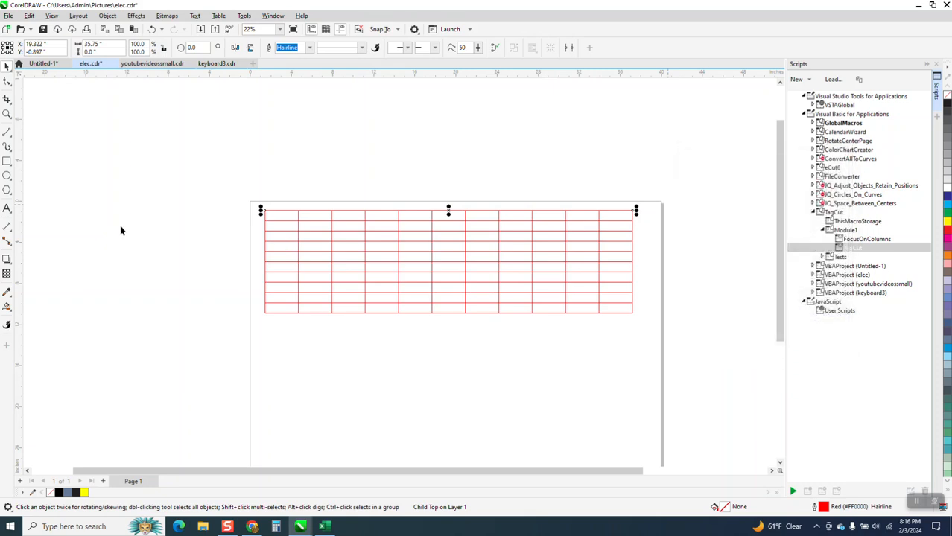
Inspect the 10-row tag matrix up close and undo its creation.
click(6, 114)
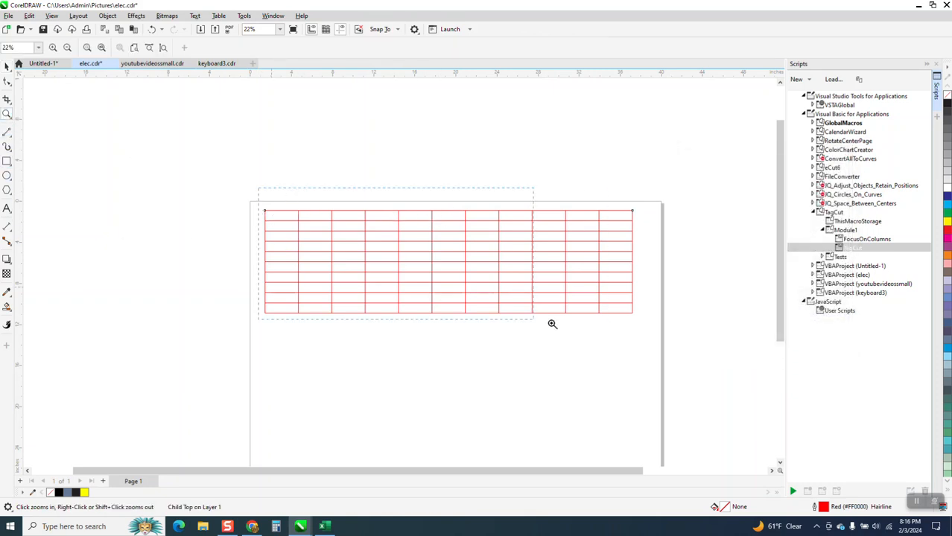
click(663, 336)
right_click(493, 315)
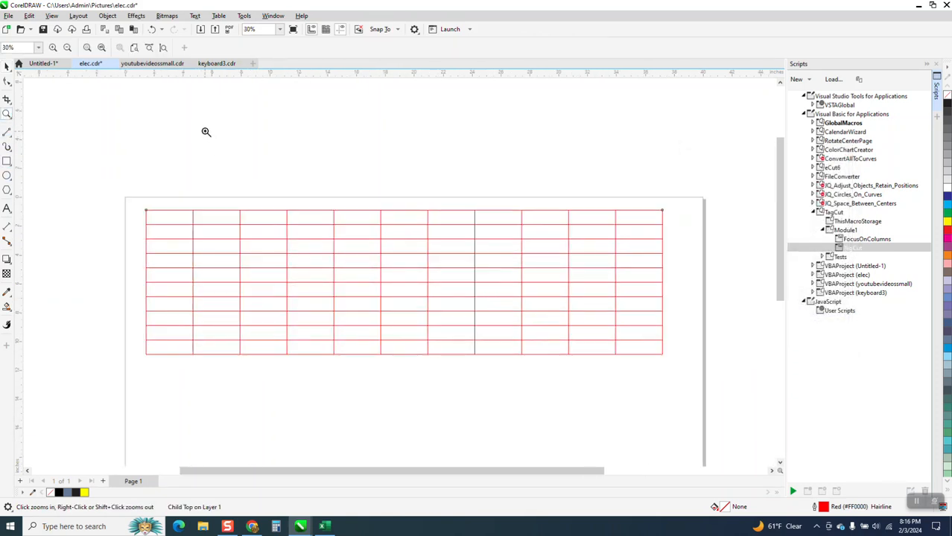
click(151, 29)
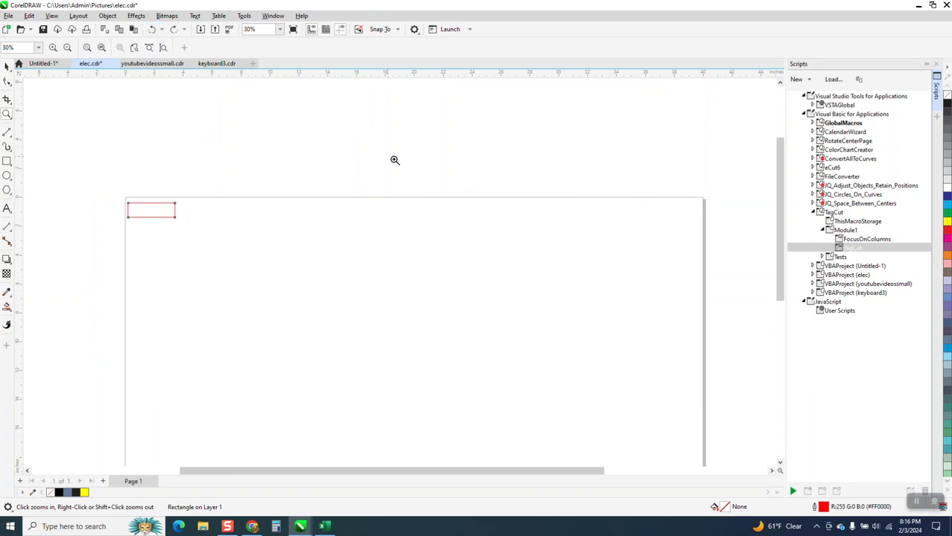
Run TagCut on the rectangle with a 0.2 corner radius, 3 columns and 2 rows, and exit the macro.
click(849, 250)
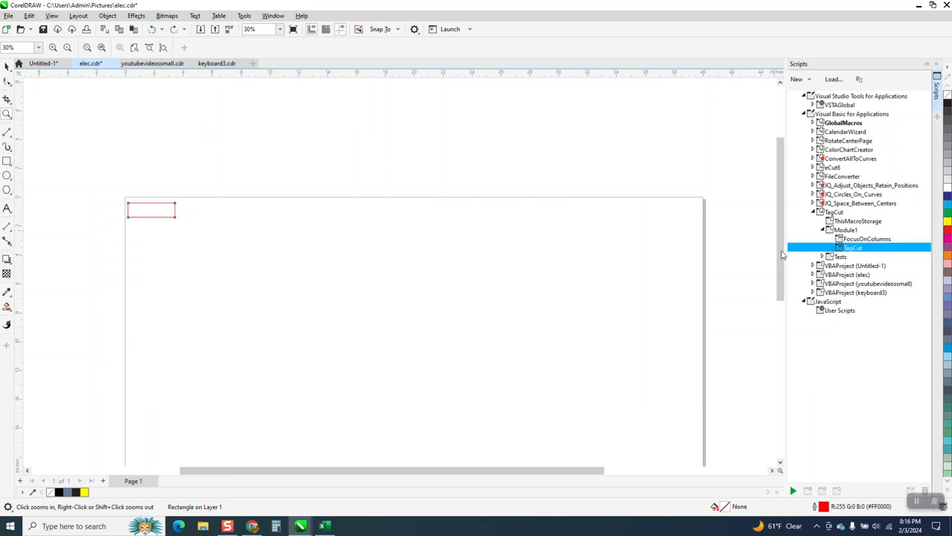
double_click(851, 250)
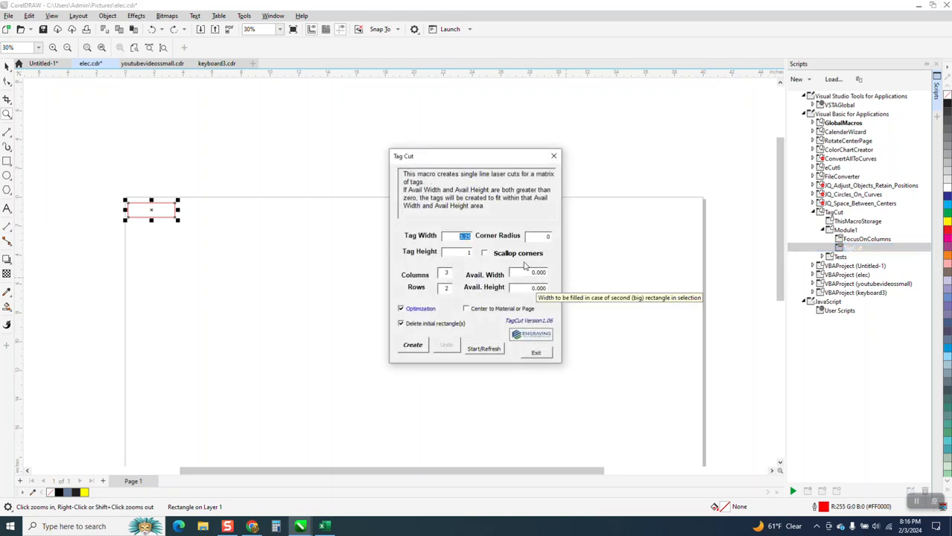
click(546, 237)
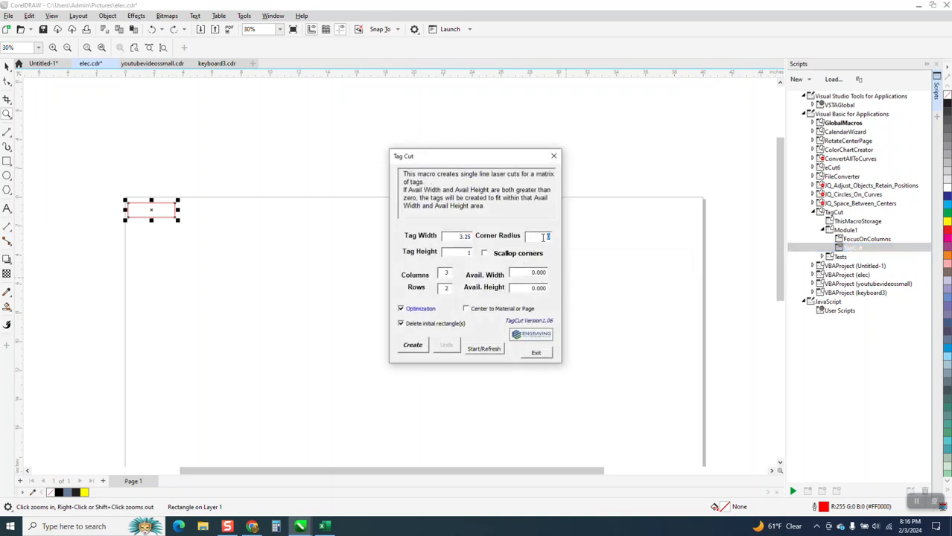
text(.2)
click(413, 348)
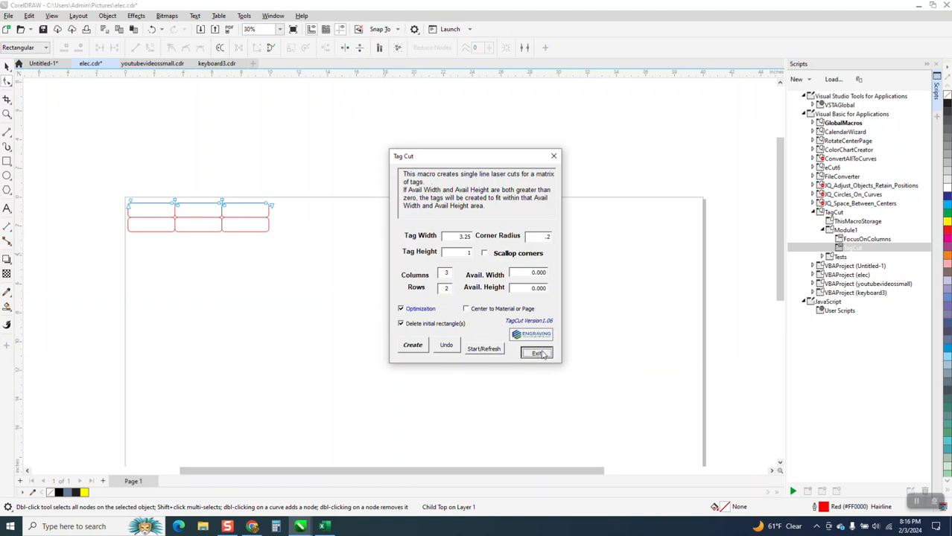
click(523, 352)
Inspect the rounded-corner tag matrix up close and close the Scripts docker.
click(7, 114)
drag(103, 179, 328, 246)
scroll(426, 288, down, 2)
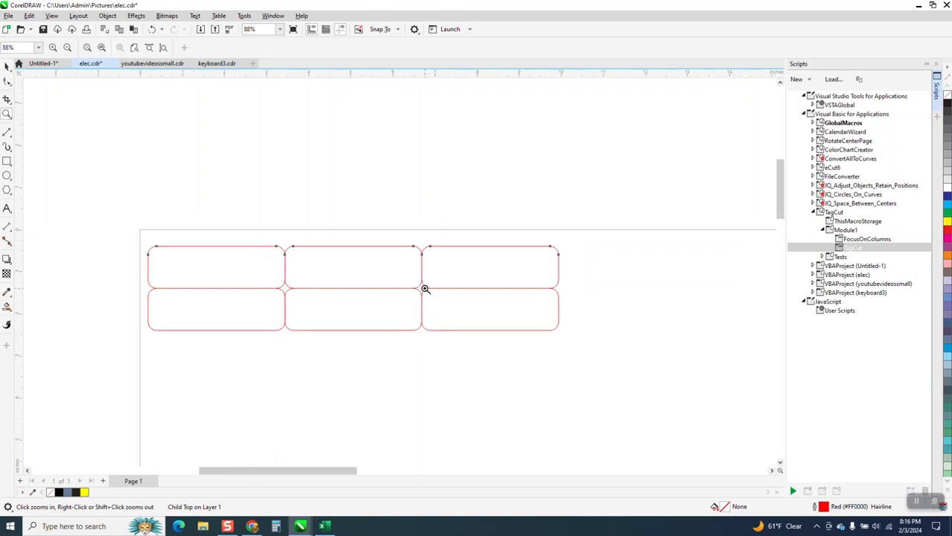
click(936, 65)
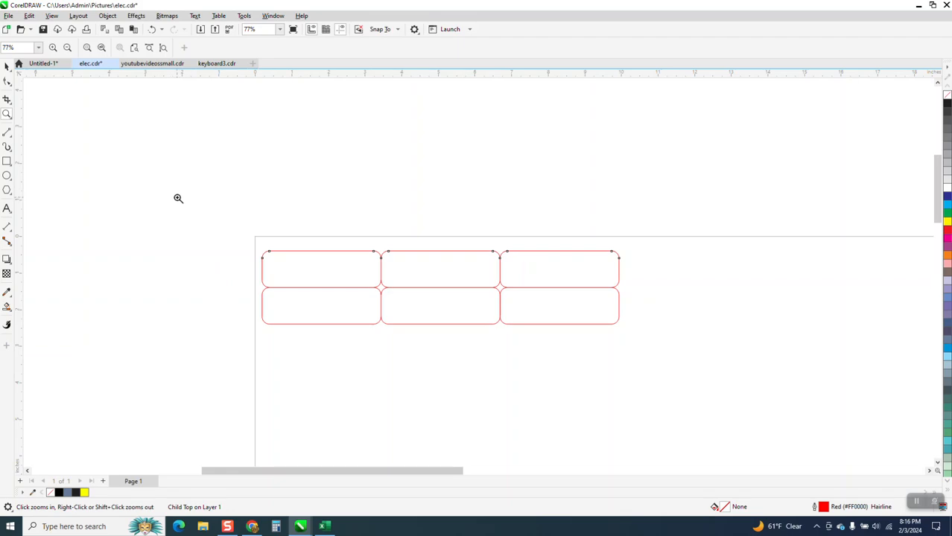